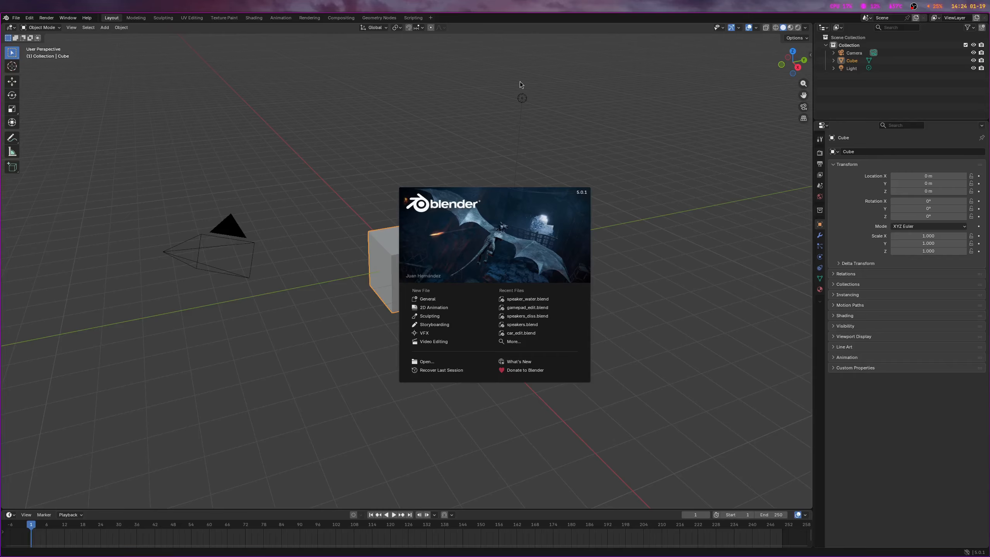
Step: Dismiss the splash screen and delete all default objects (camera, cube and light) from the scene
left_click(610, 151)
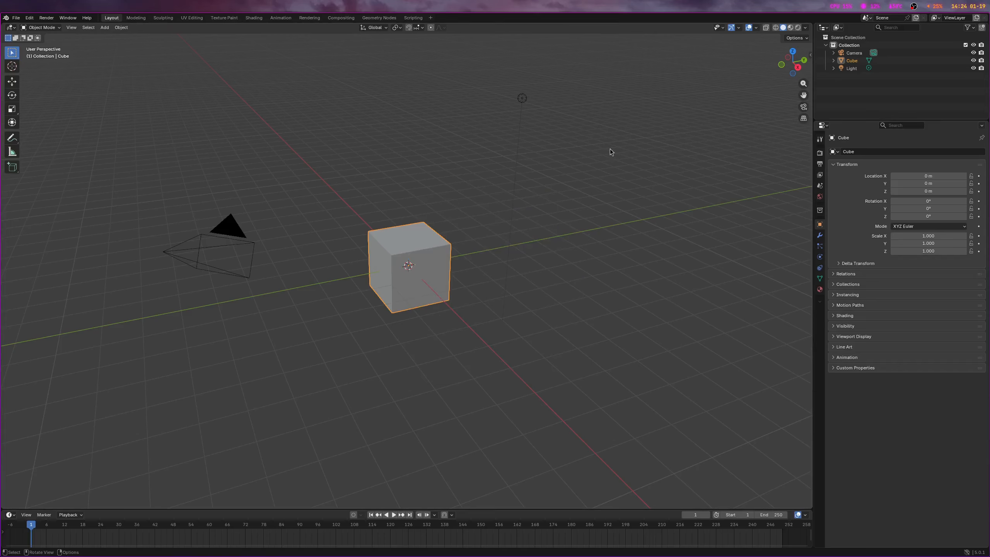
key("a")
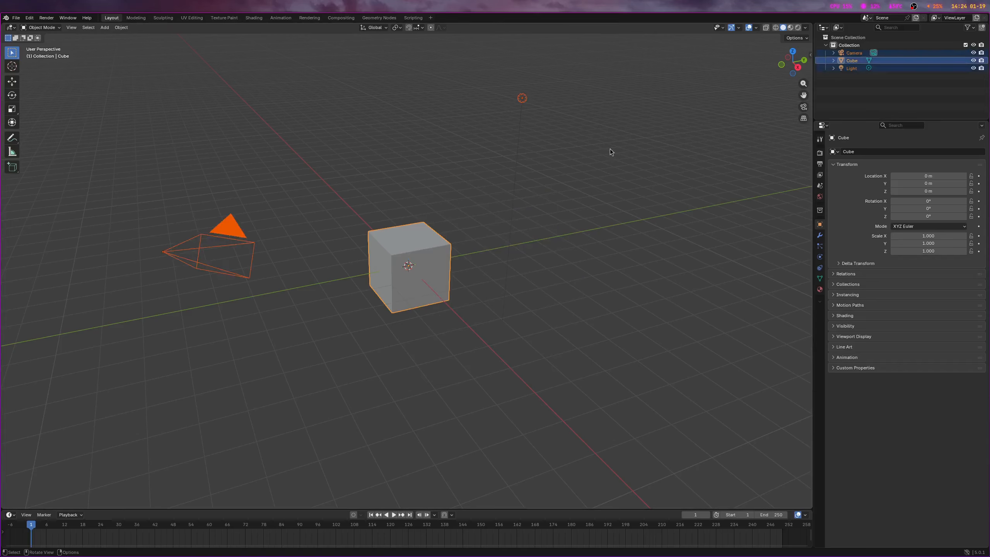
key("Delete")
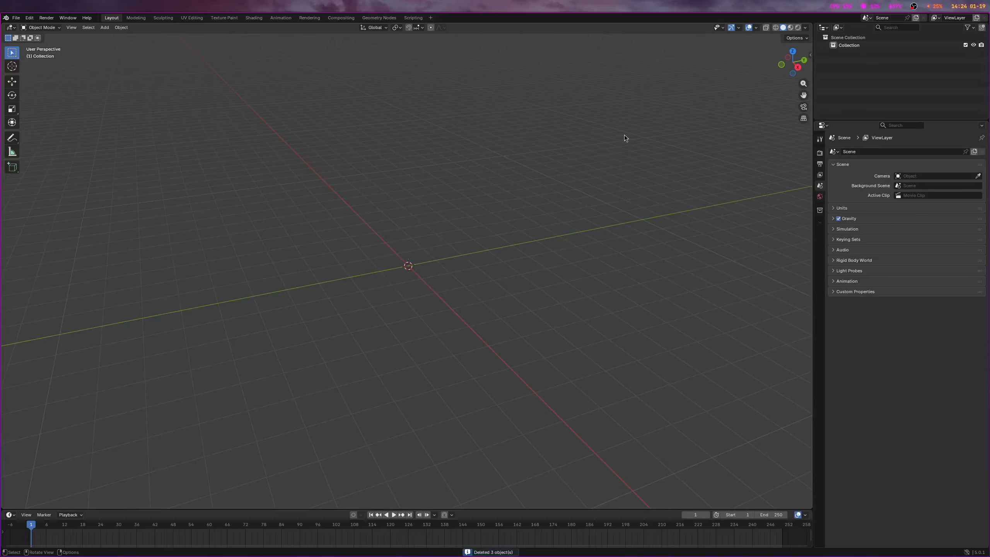
Step: Add a Video Editing workspace and create a new sequencer scene in it
left_click(431, 18)
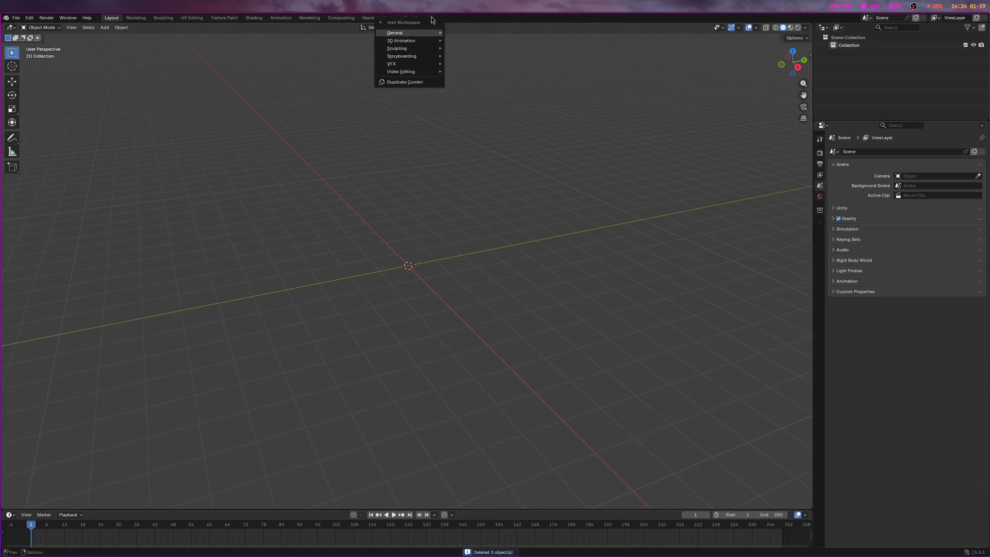
mouse_move(426, 73)
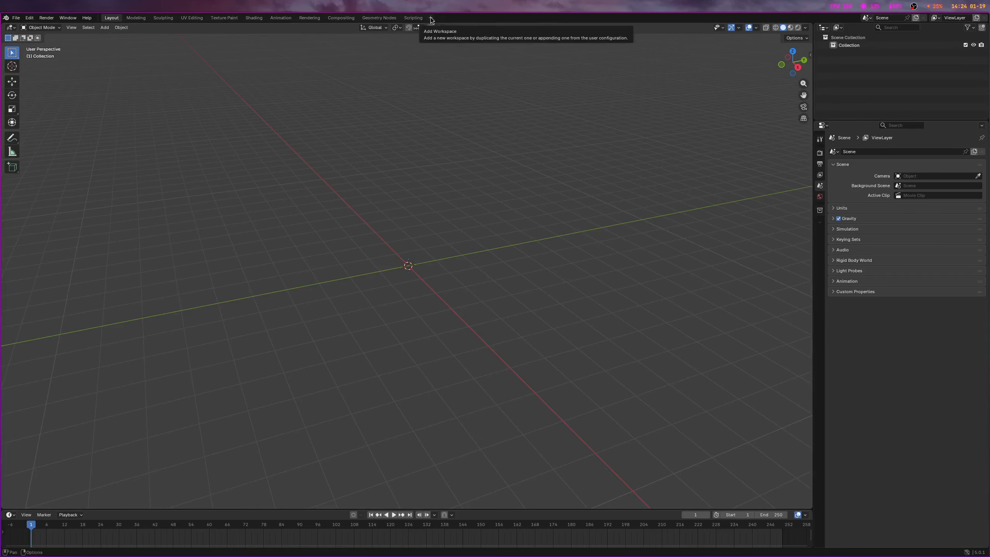
left_click(432, 19)
mouse_move(426, 75)
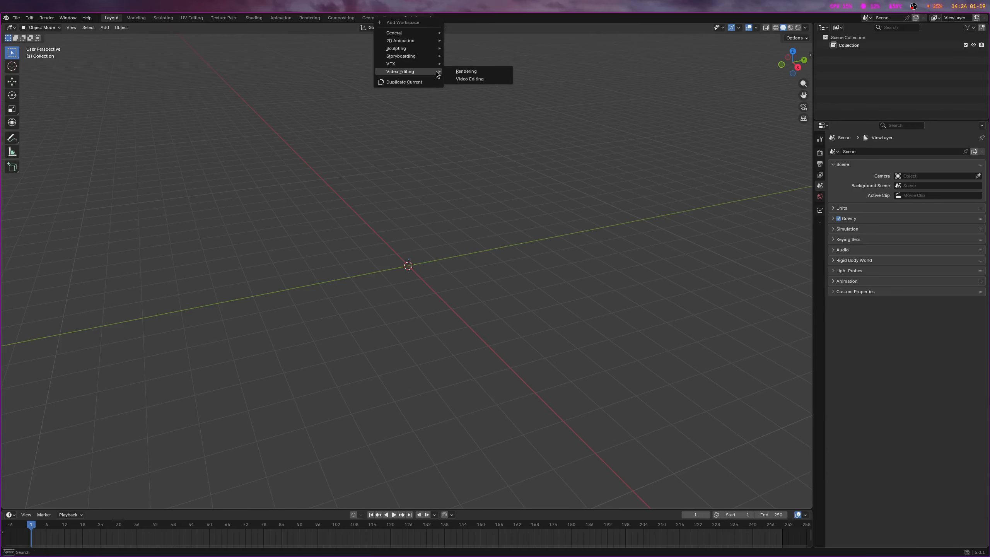
left_click(489, 79)
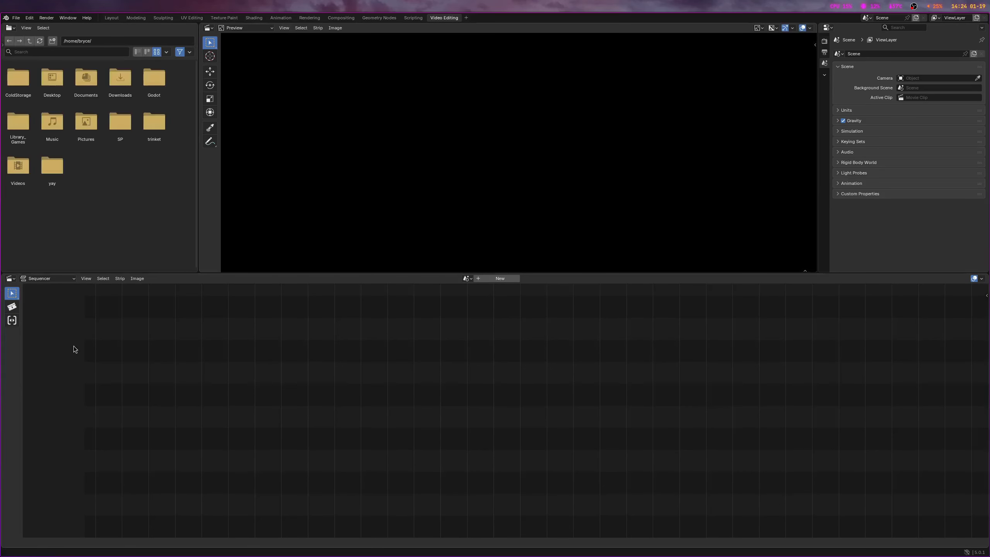
left_click(500, 279)
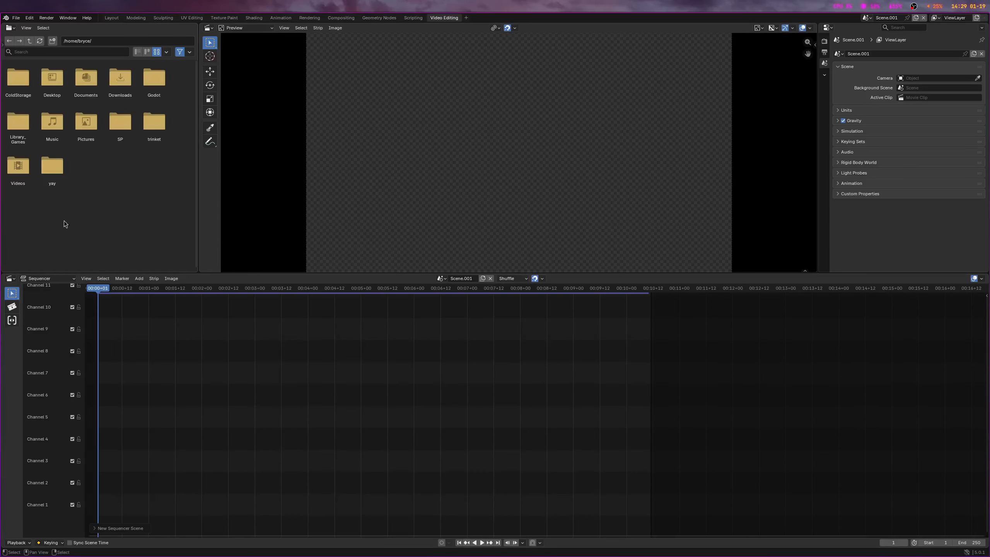
Step: Browse to the Videos/Video_Editing_Blender folder and add 2026-01-19_14-23-28.mp4 at the start of the timeline on channels 1 and 2
double_click(18, 165)
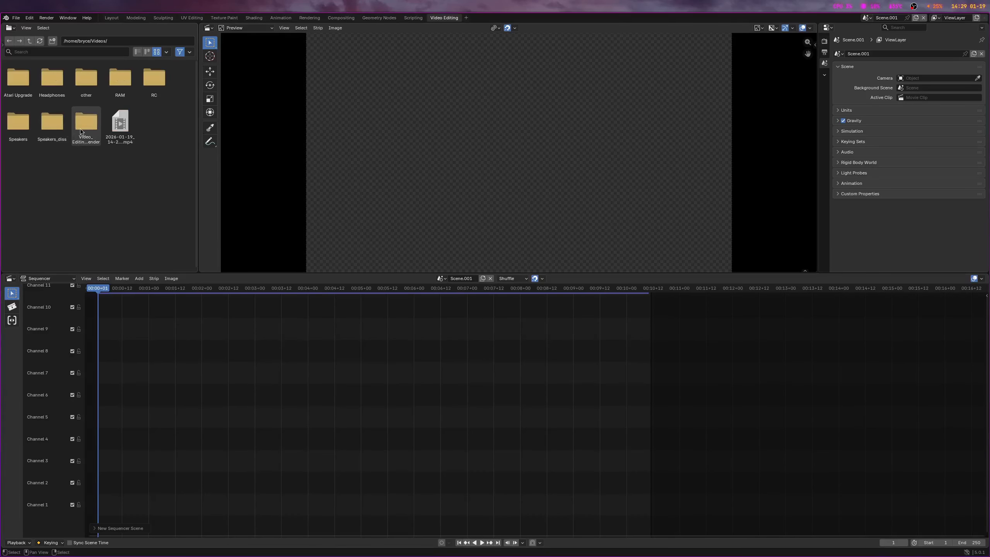
double_click(85, 121)
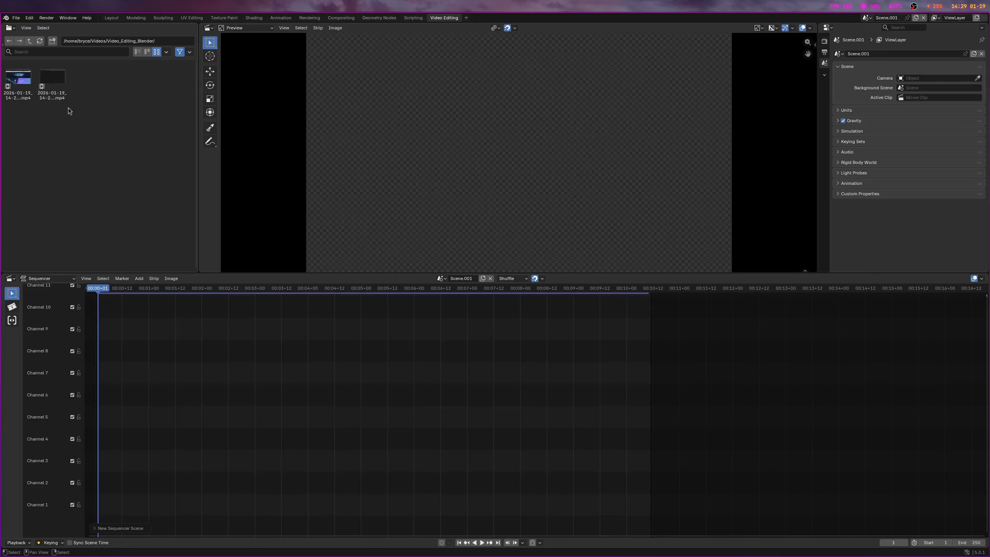
left_click_drag(53, 80, 98, 506)
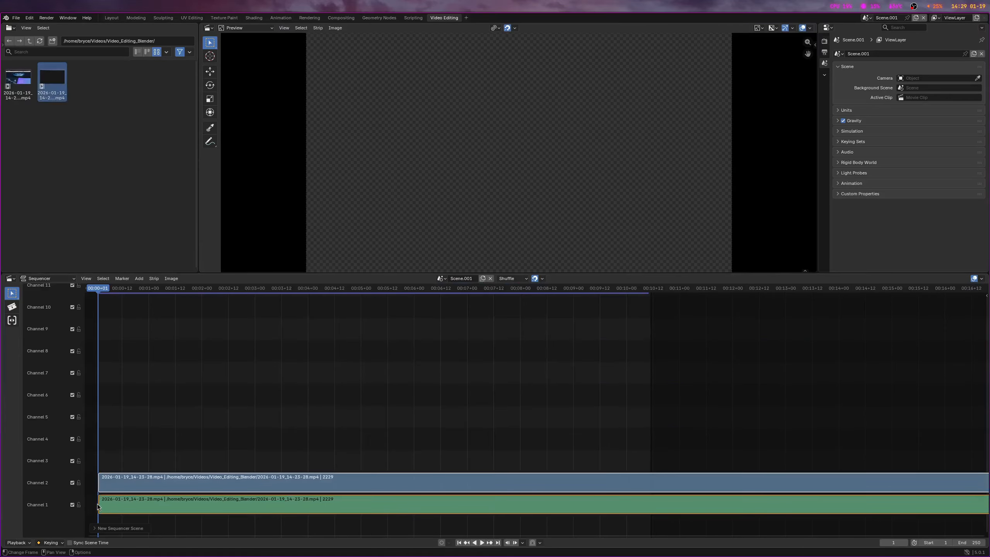
left_click_drag(155, 495, 150, 497)
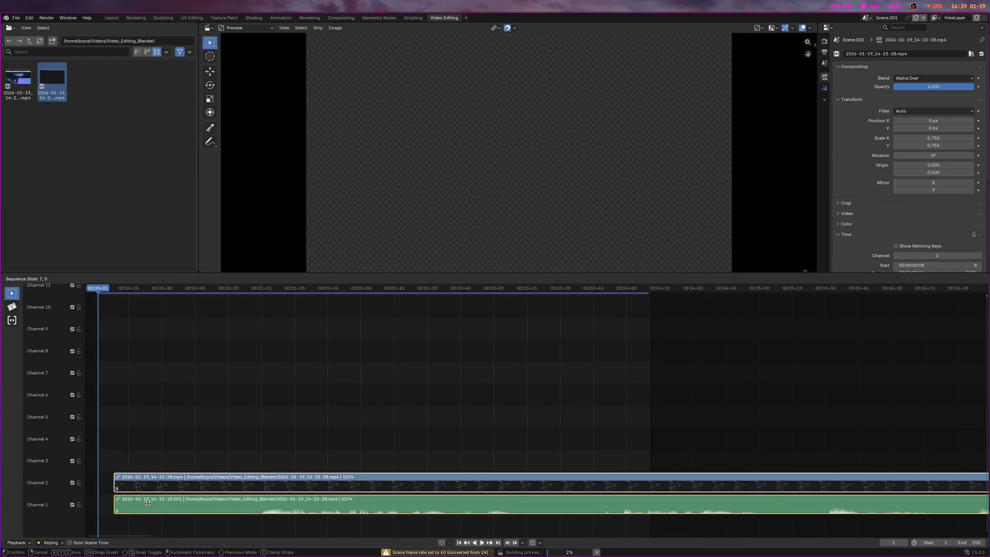
left_click(133, 504)
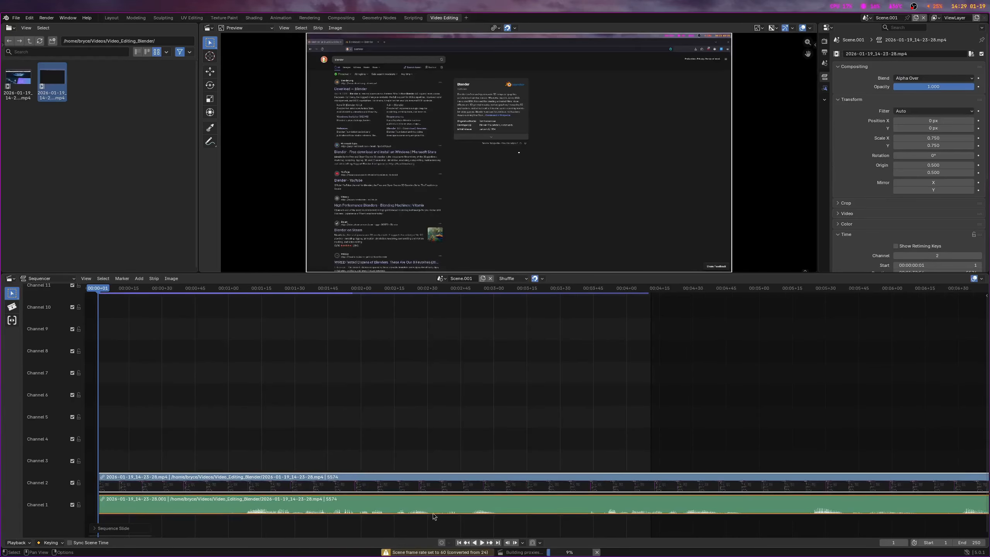
Step: Examine the full length of the imported video and audio strips against the scene's frame range in the timeline
scroll(886, 483, "down", 3)
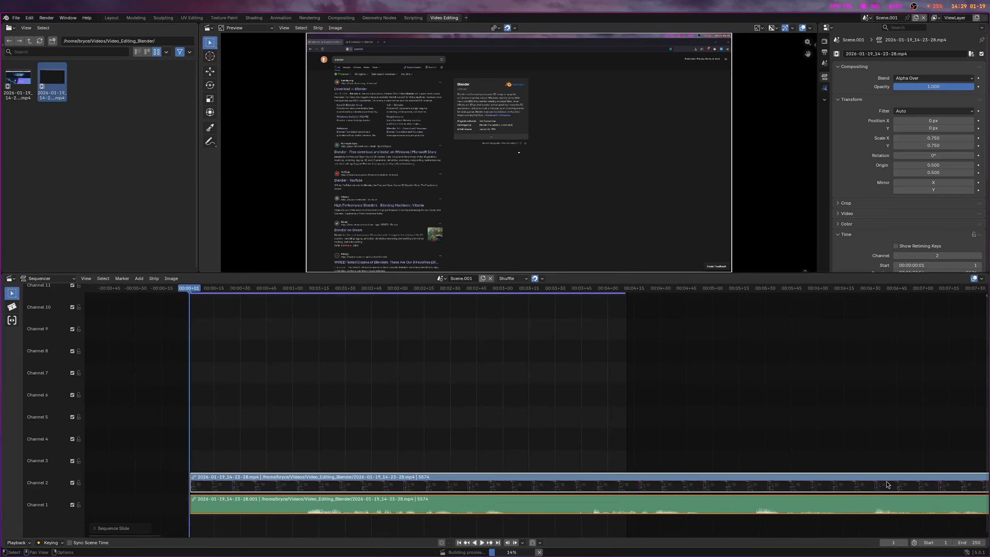
scroll(886, 484, "down", 18)
scroll(697, 436, "down", 14, "ctrl")
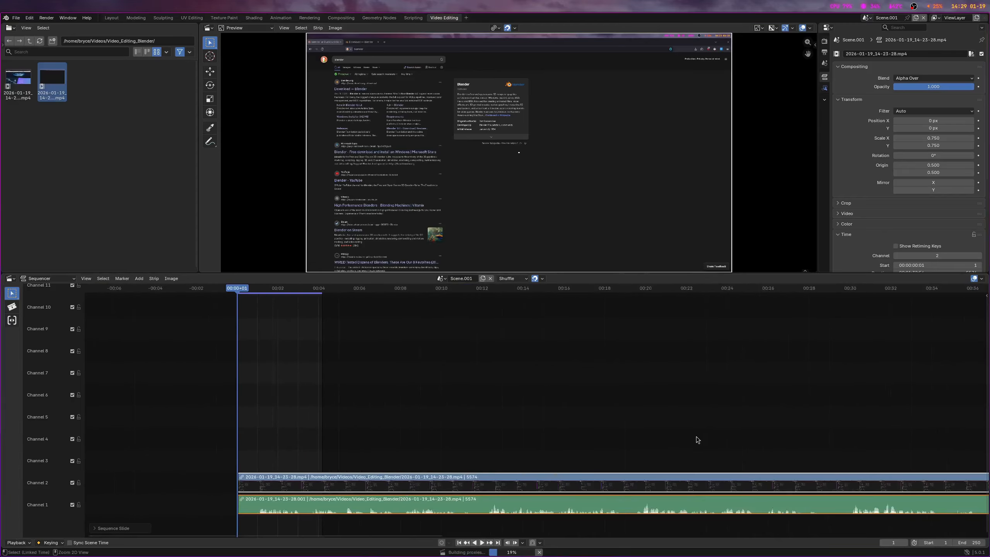
scroll(467, 425, "down", 1)
scroll(240, 413, "up", 1, "ctrl")
scroll(288, 361, "up", 3)
scroll(236, 378, "up", 5, "ctrl")
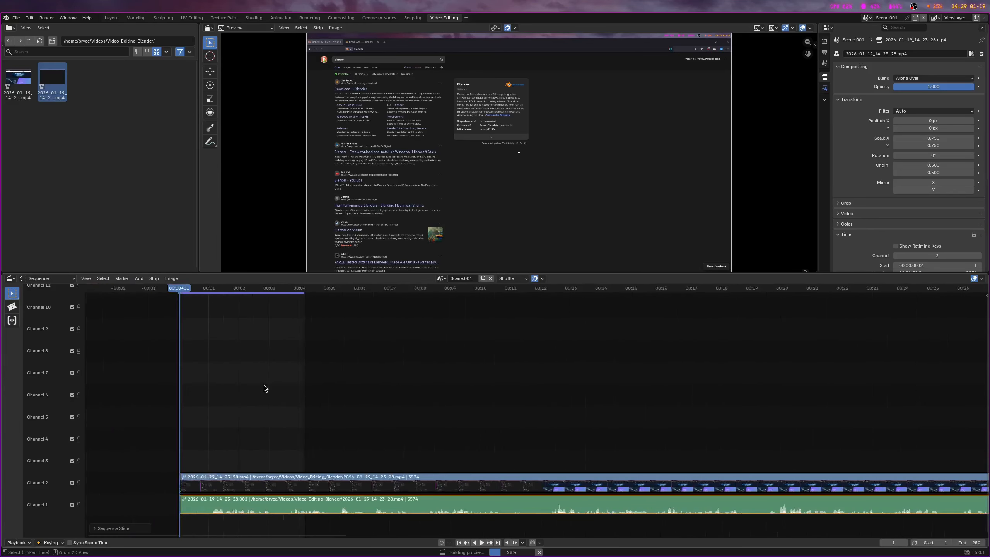
scroll(312, 367, "up", 3, "ctrl")
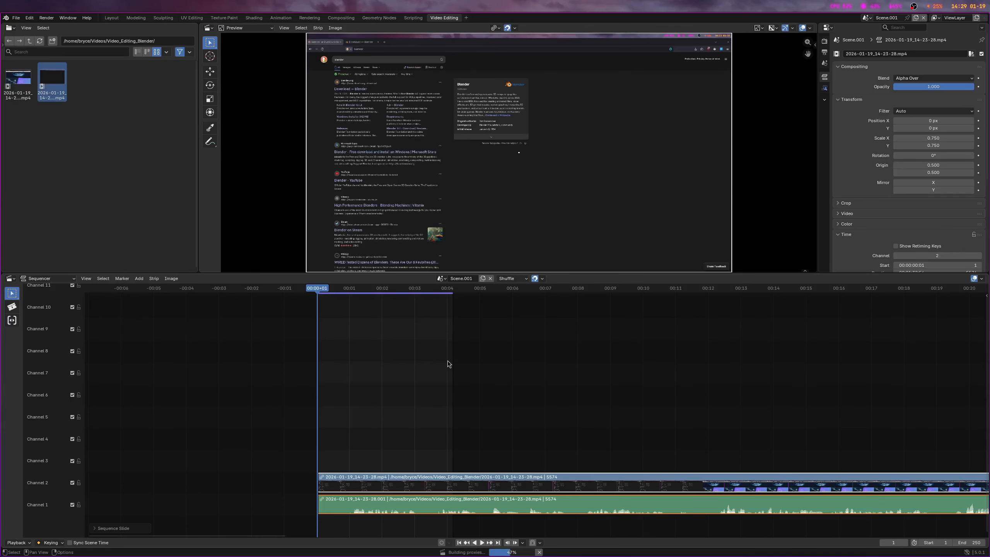
scroll(452, 358, "down", 1, "ctrl")
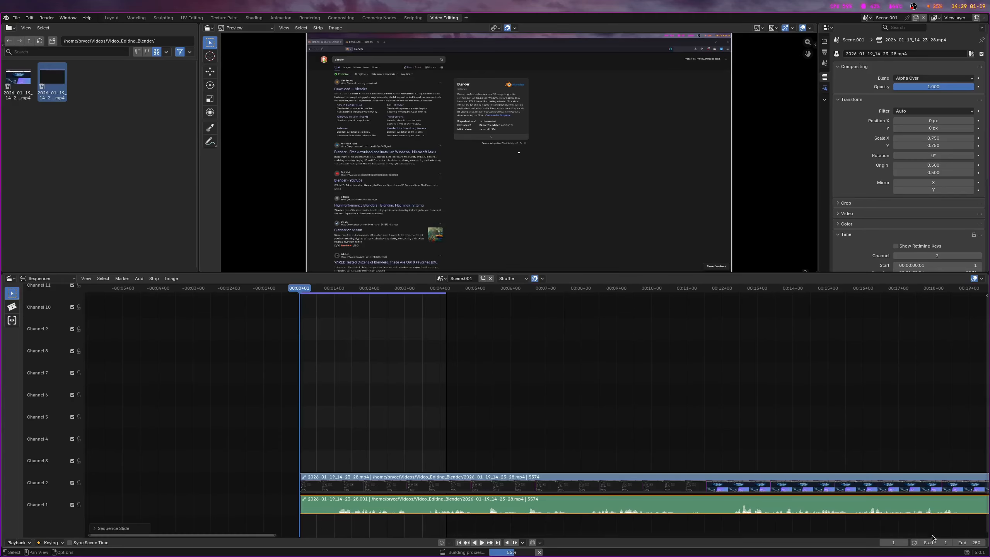
left_click(970, 543)
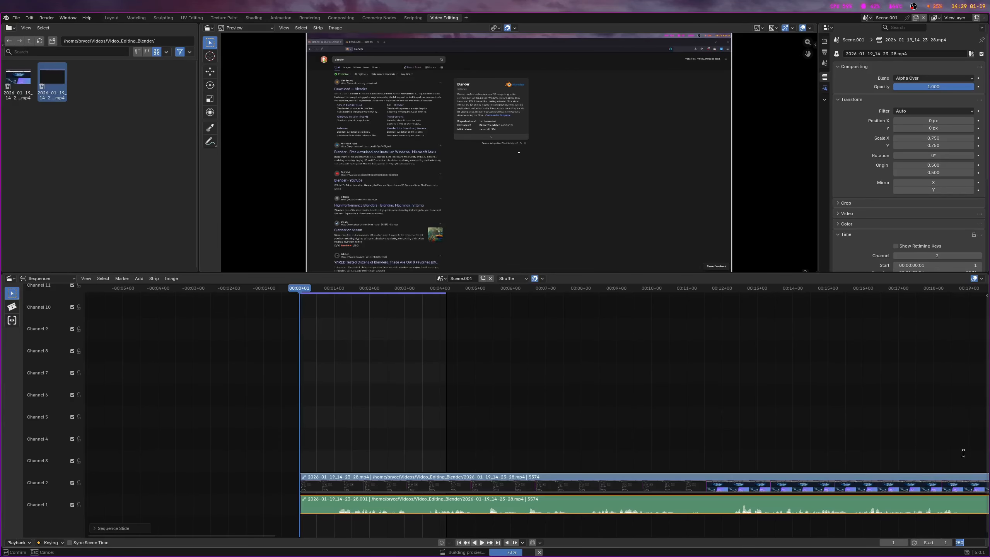
left_click(946, 443)
scroll(729, 421, "down", 20)
scroll(721, 418, "down", 15, "ctrl")
scroll(721, 419, "up", 5, "ctrl")
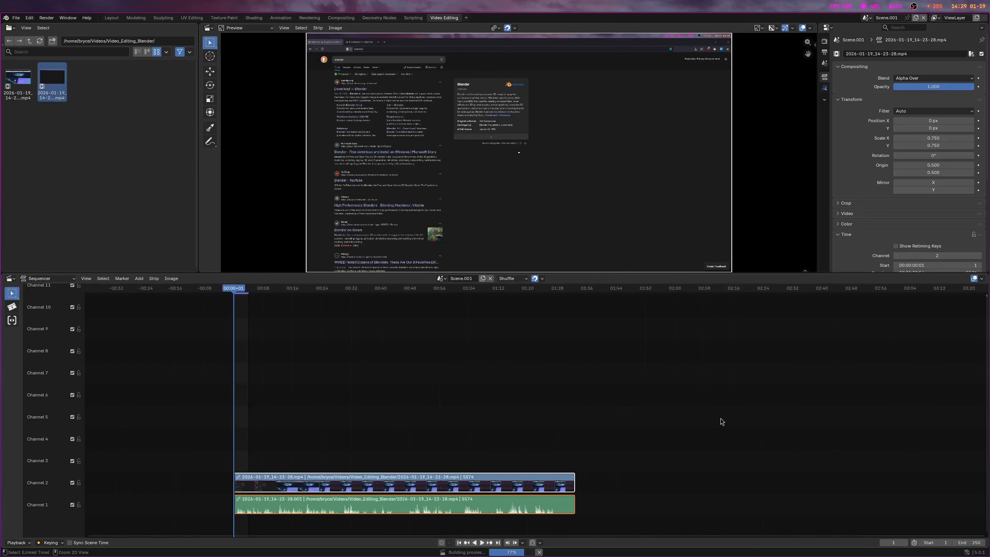
scroll(721, 418, "up", 1, "ctrl")
Step: Set the scene's output resolution to 2560 x 1440 px
scroll(904, 166, "down", 9)
scroll(885, 165, "up", 9)
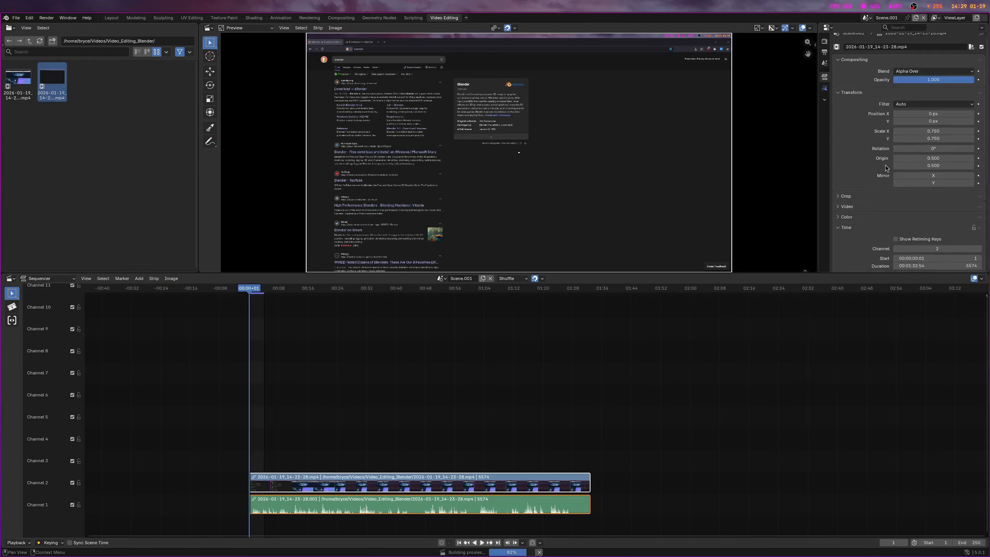
left_click(825, 53)
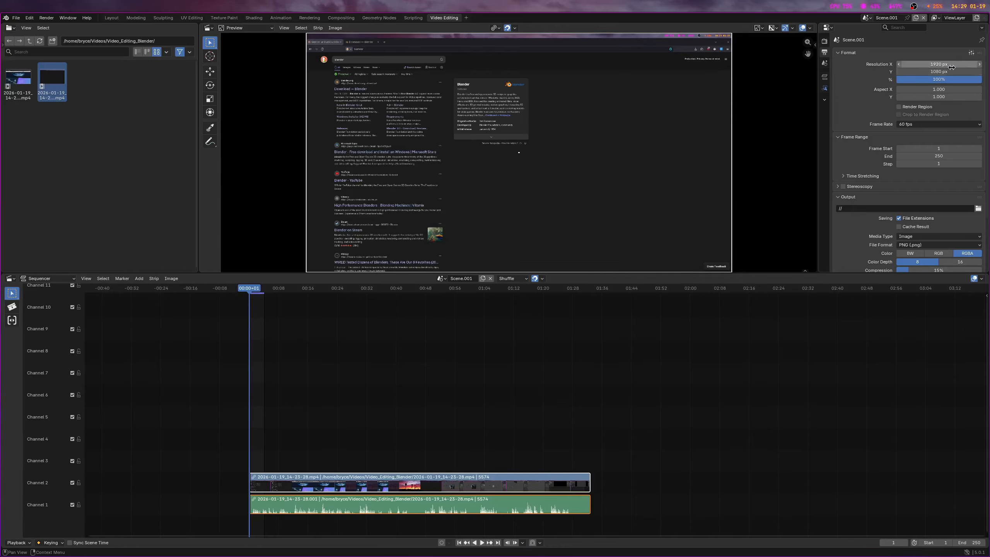
left_click(955, 72)
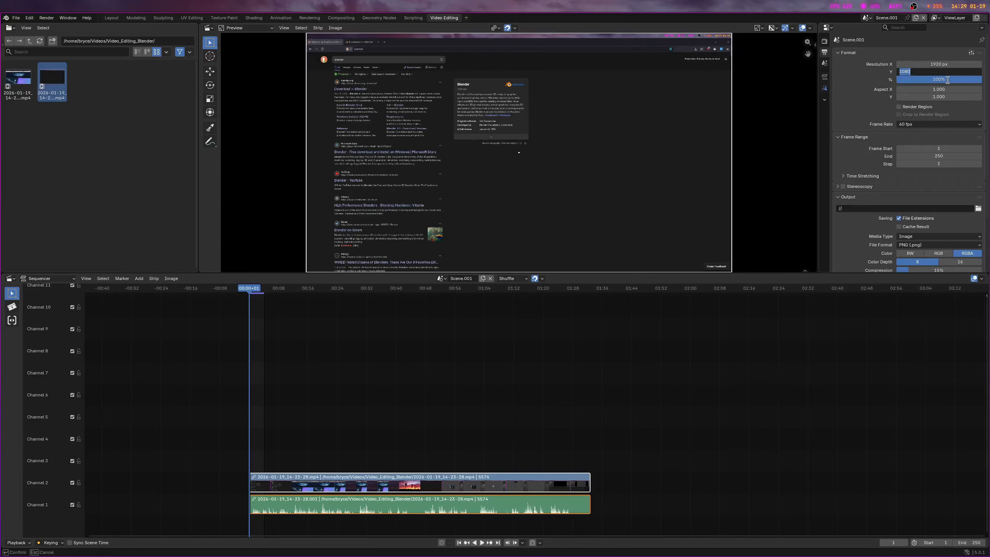
type("1440")
key("Return")
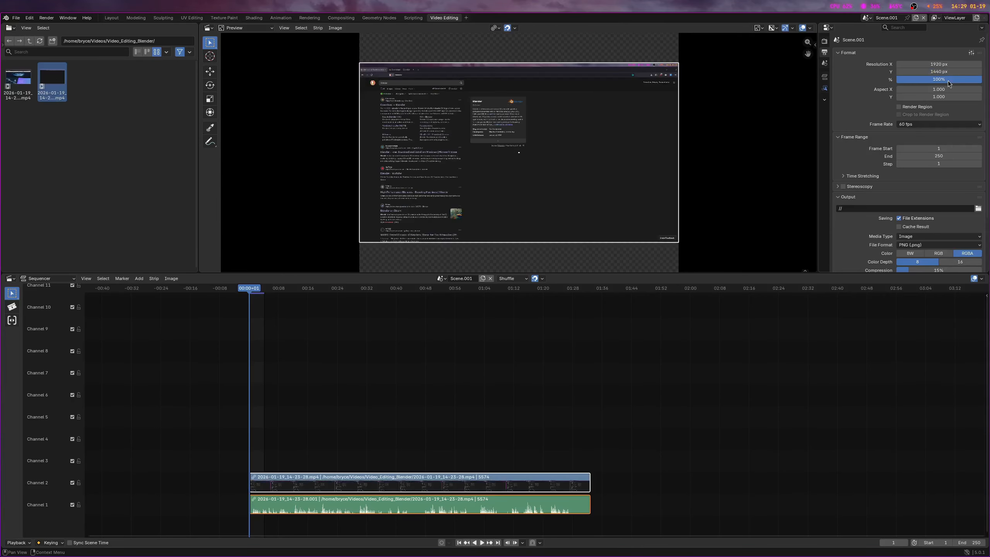
left_click(957, 65)
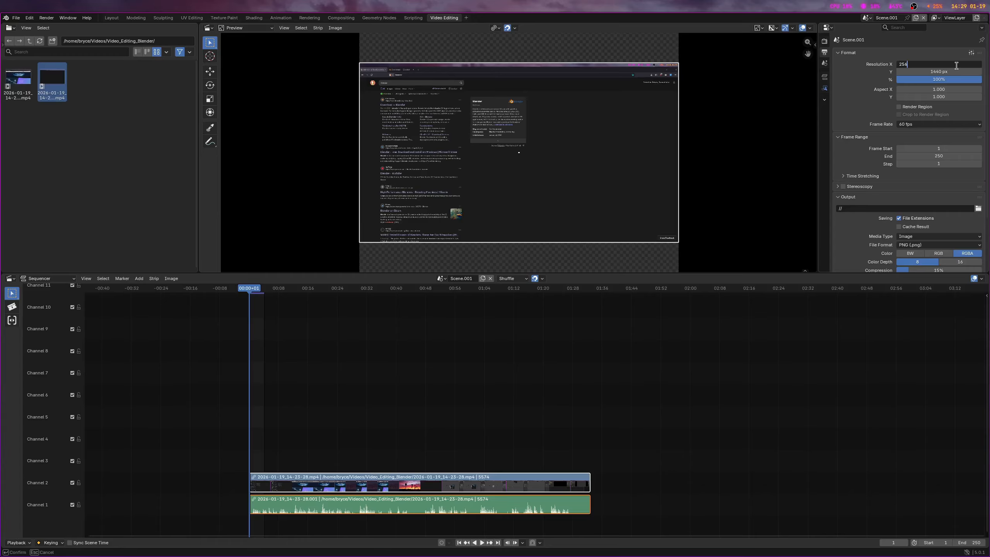
type("2560")
key("Return")
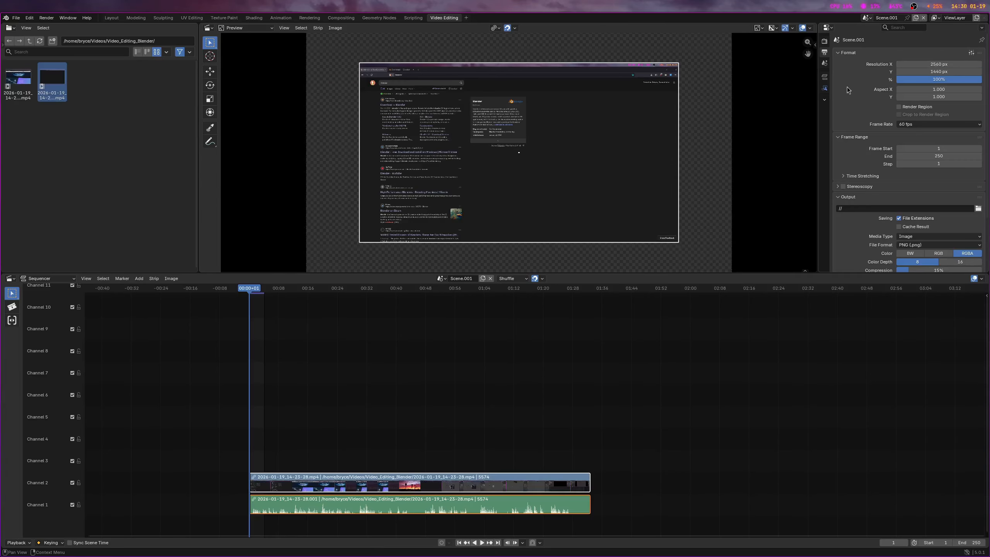
Step: Replace the existing video and audio strips with a fresh import of 2026-01-19_14-23-28.mp4 on channels 1 and 2
scroll(784, 165, "up", 2)
scroll(783, 162, "down", 4)
scroll(512, 141, "up", 1)
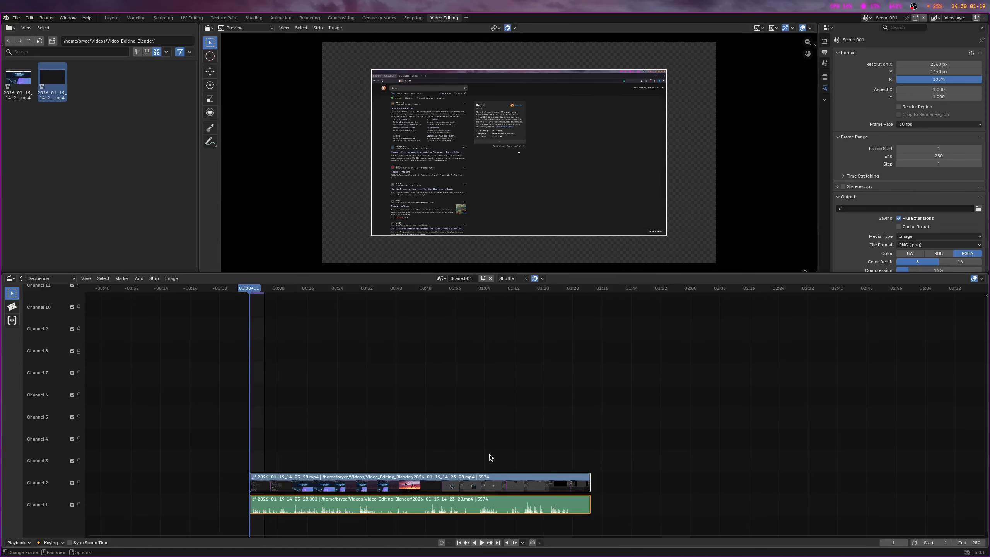
key("Delete")
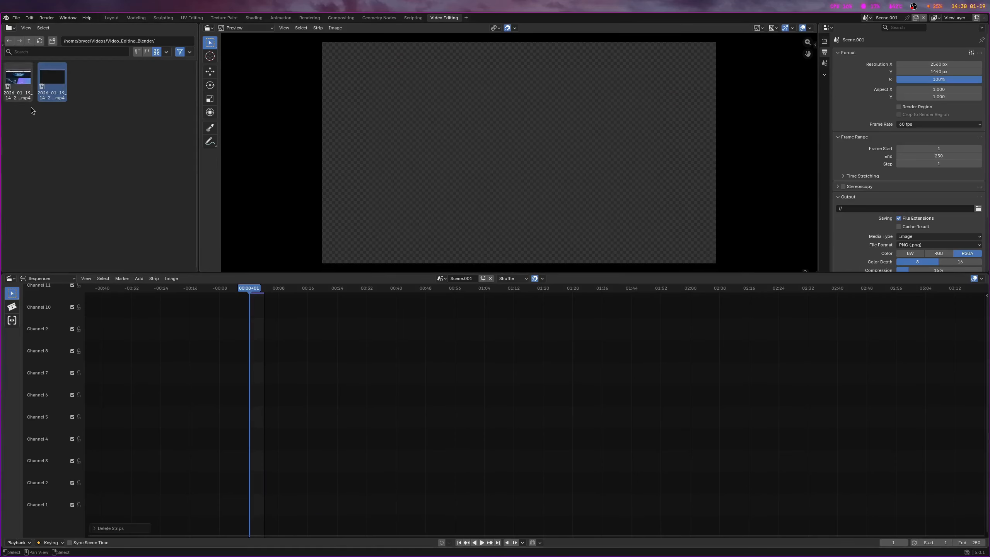
left_click_drag(51, 90, 263, 501)
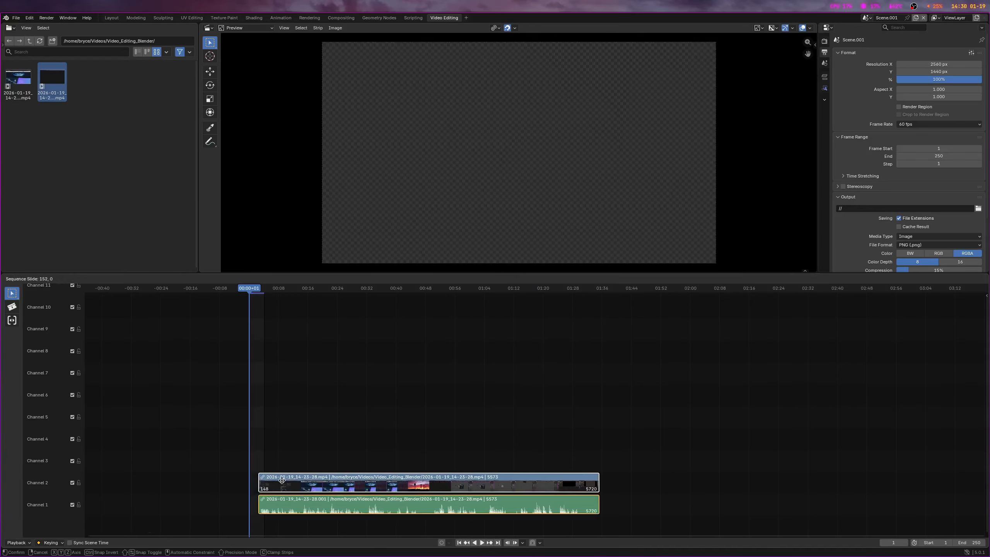
Step: Scrub through the beginning of the re-imported clip and leave the playhead at frame 147
left_click(246, 292)
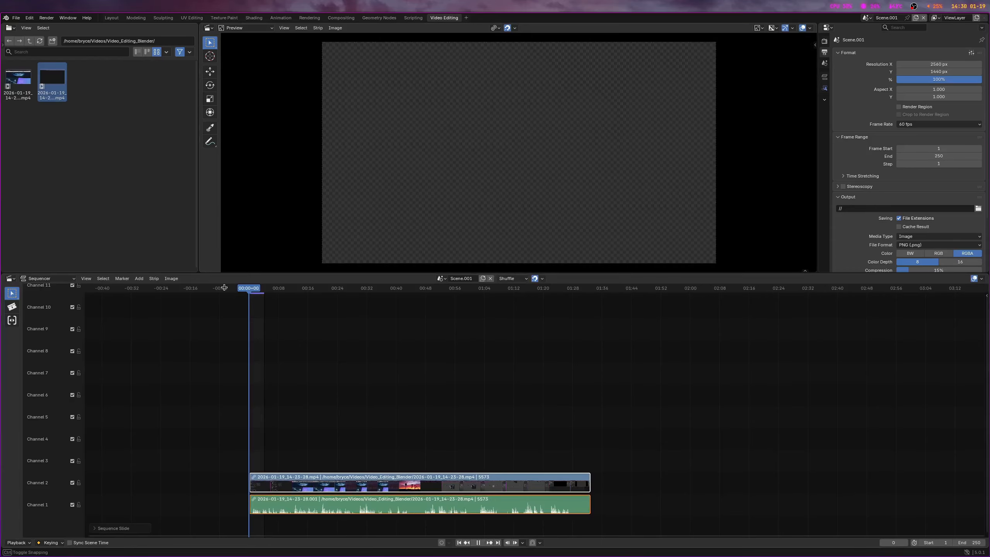
mouse_move(246, 291)
left_mouse_down()
mouse_move(267, 291)
mouse_move(246, 291)
left_mouse_up()
left_click(258, 293)
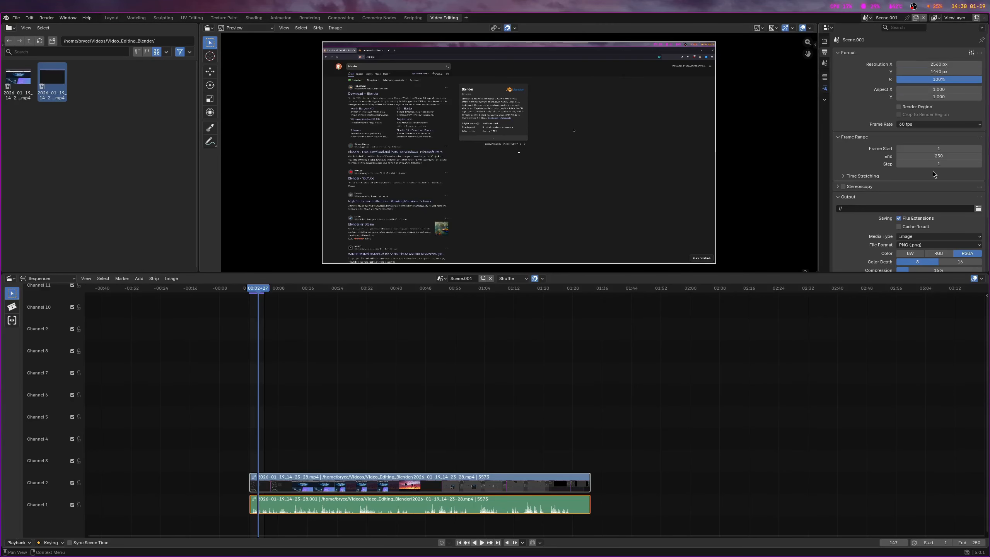
Step: Extend the scene's end frame to 13922, beyond the end of the clip
scroll(894, 190, "down", 3)
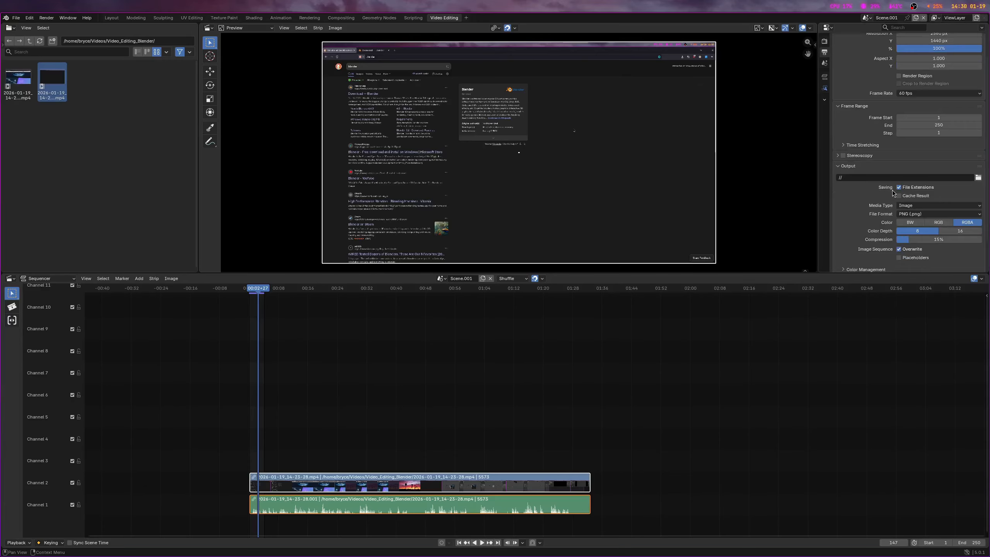
scroll(884, 500, "down", 1)
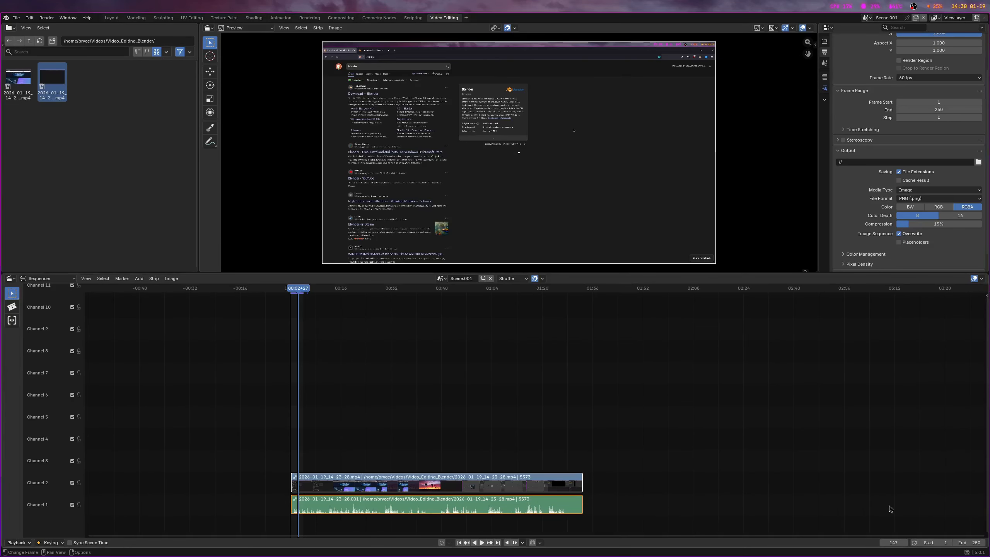
scroll(890, 485, "down", 1)
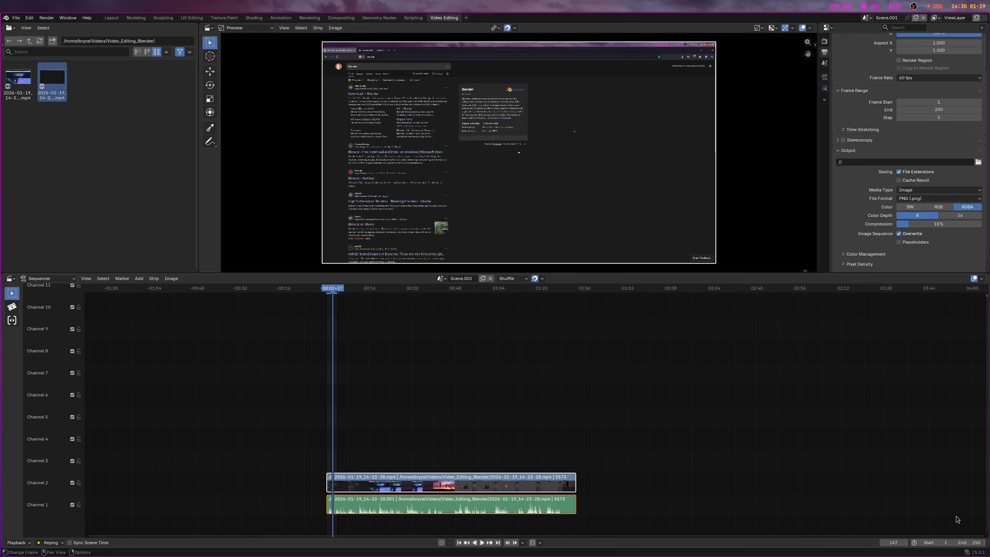
left_click_drag(964, 541, 988, 541)
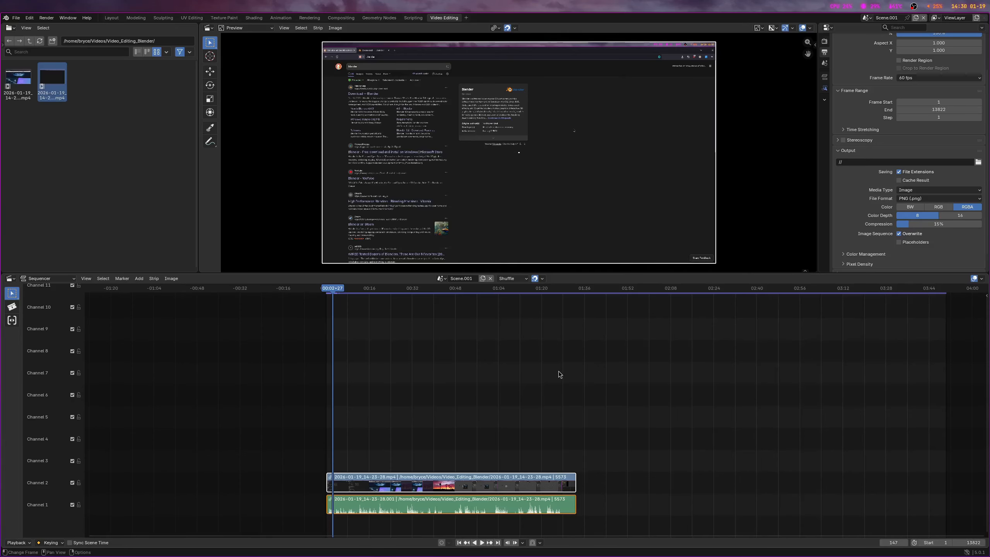
Step: Extend the scene's end frame to 19007
left_click_drag(974, 542, 984, 542)
scroll(565, 402, "down", 8)
scroll(515, 457, "up", 10)
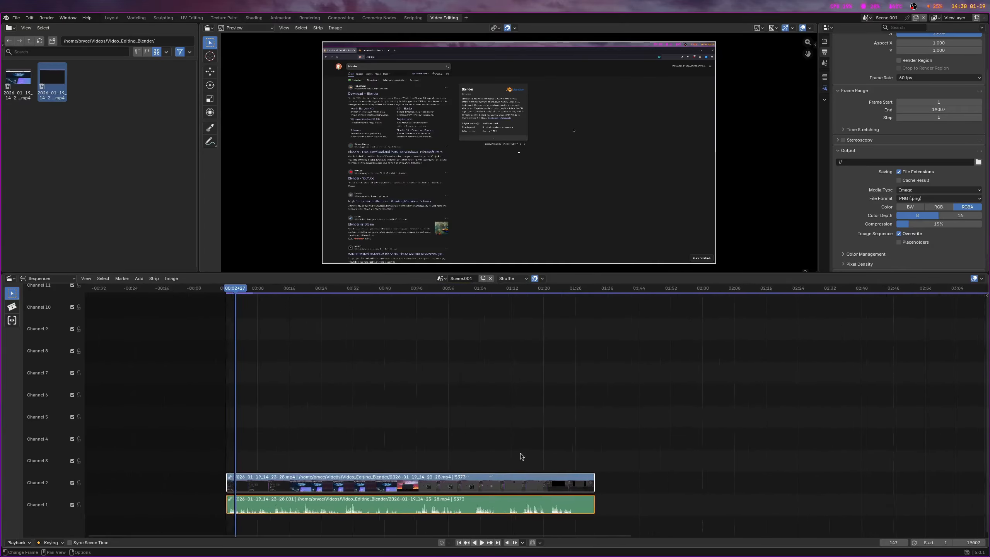
Step: Play back the first few seconds of the clip from its beginning to check its start
scroll(521, 456, "up", 2)
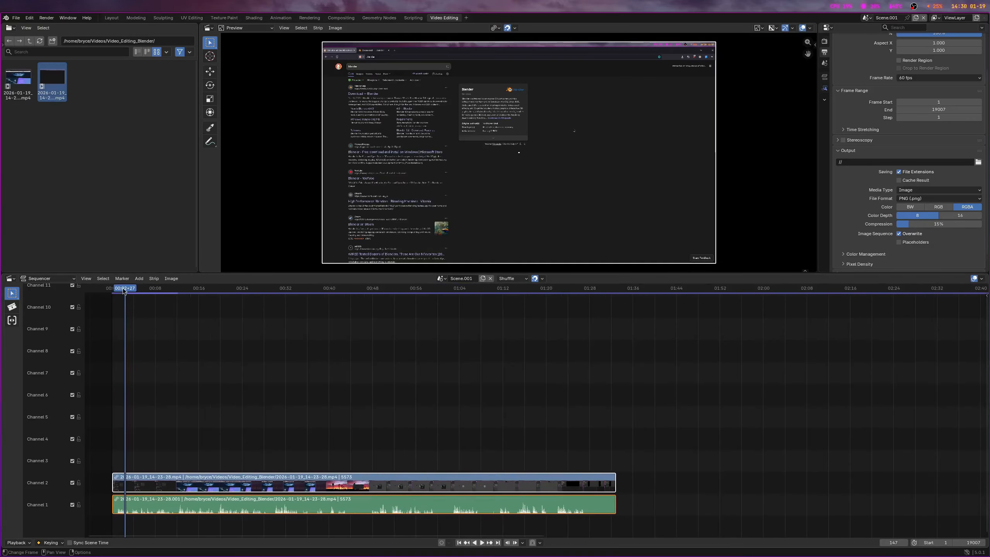
left_click_drag(123, 290, 113, 290)
key("space")
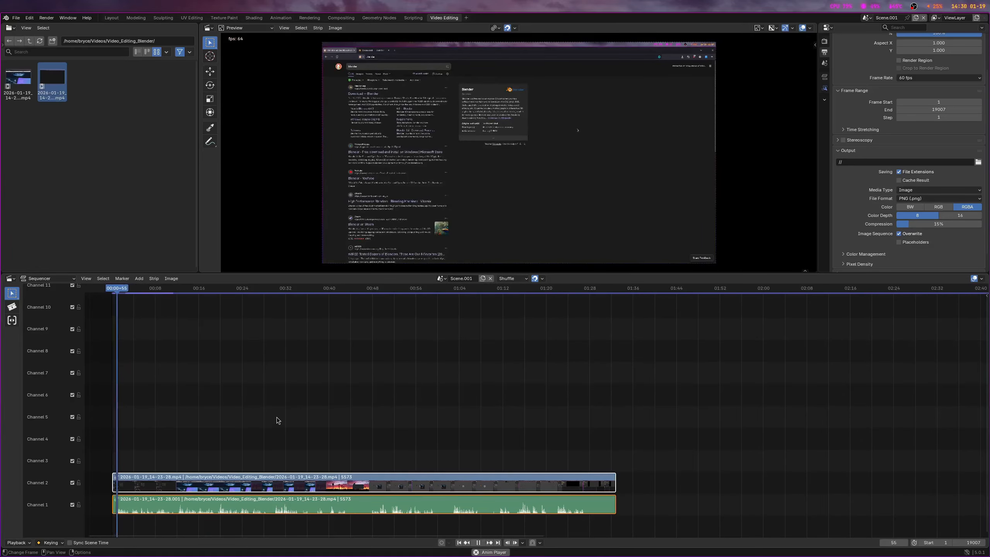
key("space")
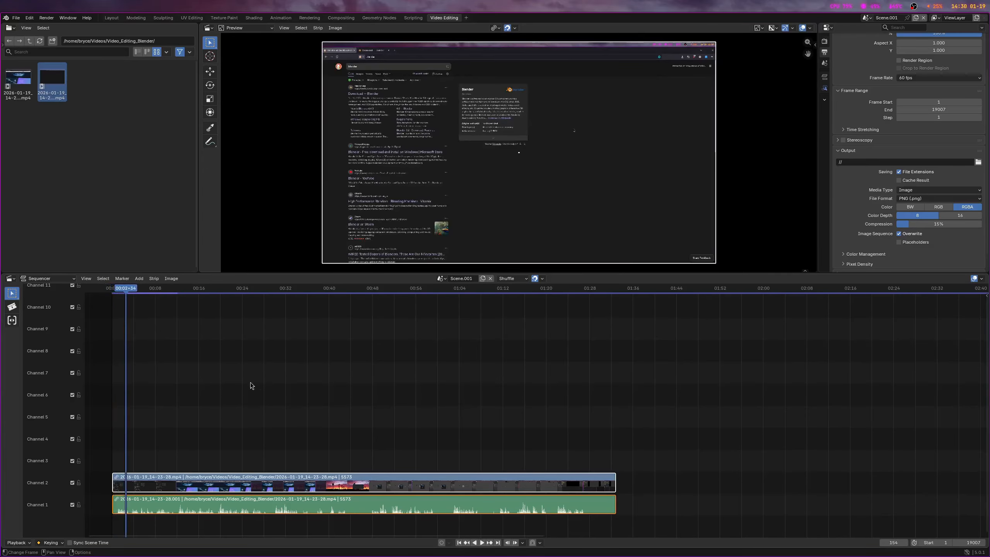
Step: Split the video and audio strips at frame 5258 and delete the leftover pieces after the cut
scroll(218, 404, "up", 2)
scroll(222, 401, "down", 2)
left_click(587, 289)
key("space")
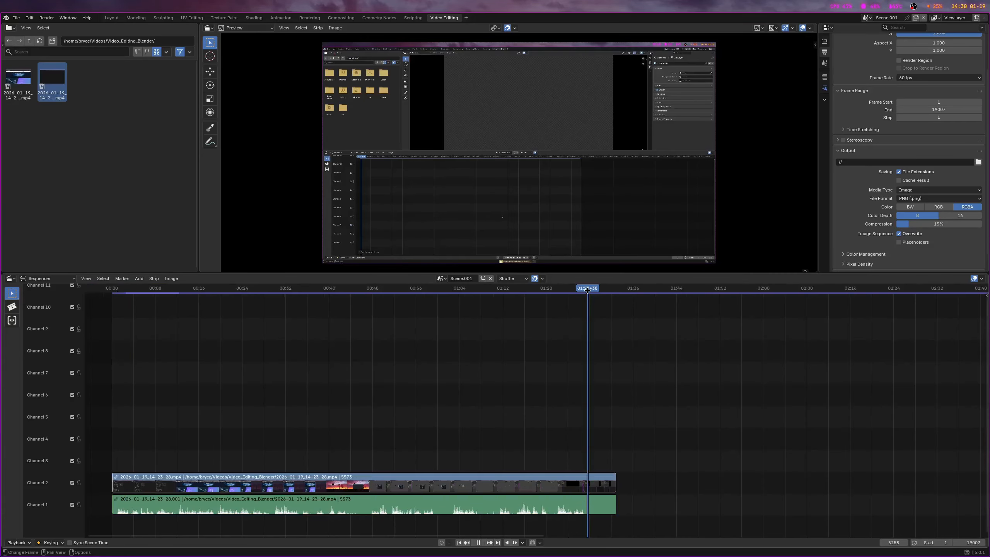
key("space")
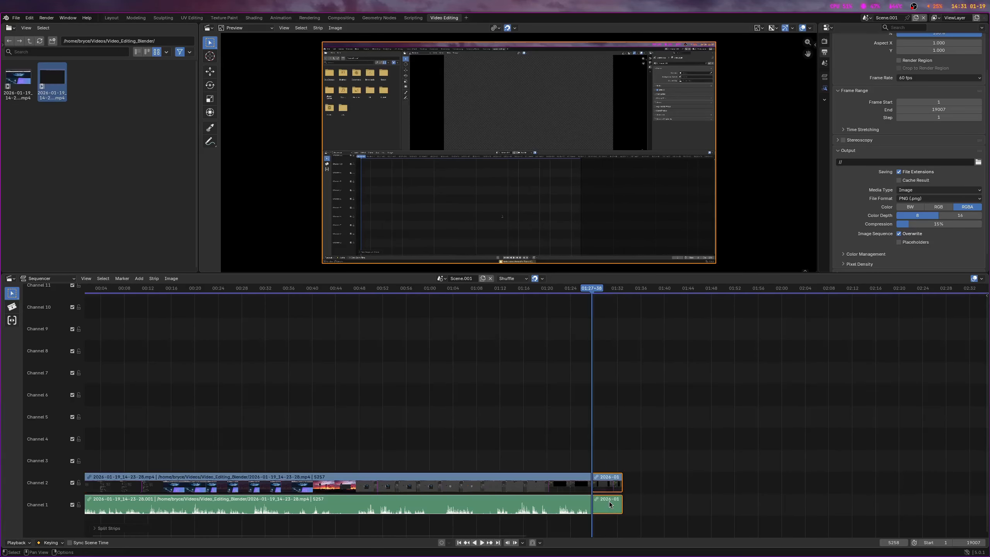
key("ctrl+k")
key("Delete")
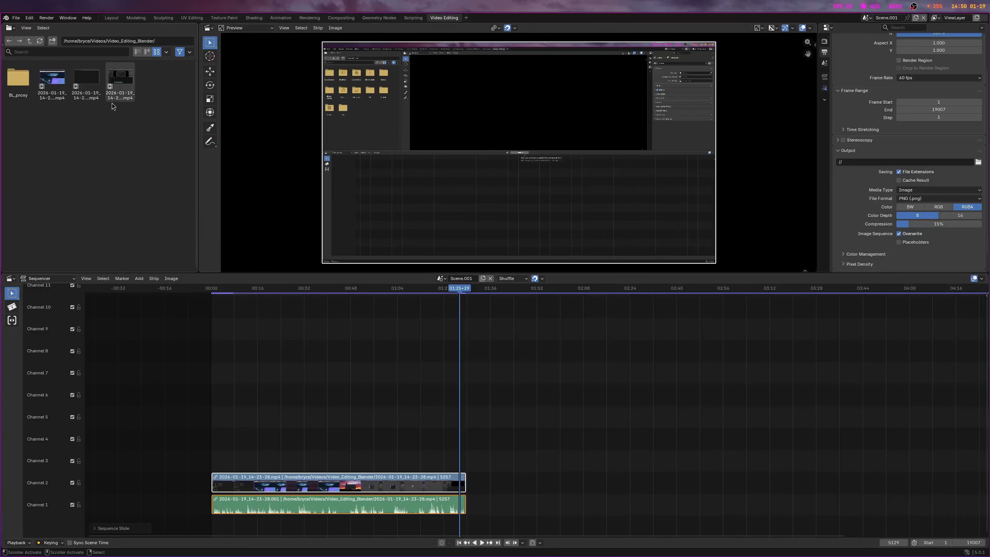
Step: Add 2026-01-19_14-29-02.mp4 on channels 3 and 4 after the first clip, and 2026-01-19_14-50-26.mp4 on channels 1 and 2 directly behind it
left_click_drag(120, 80, 494, 452)
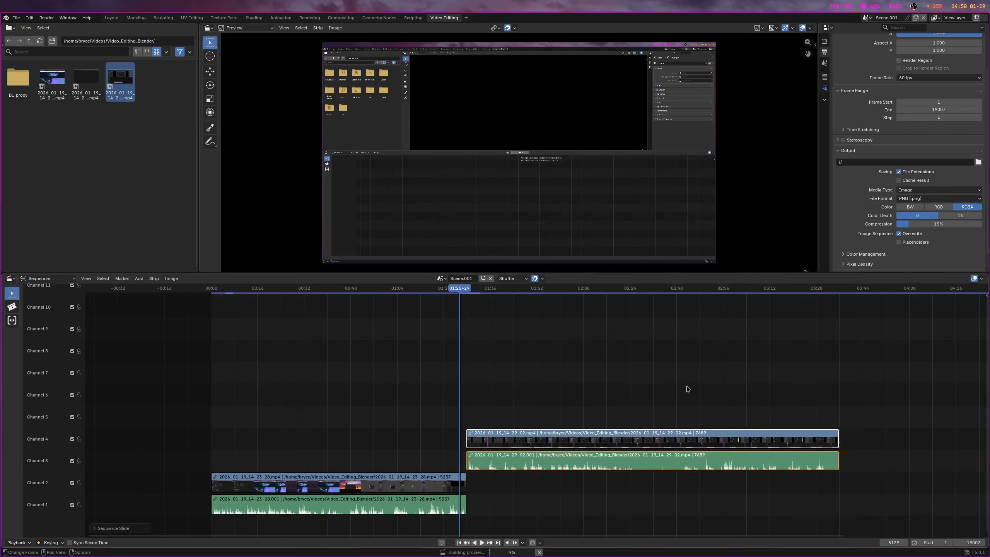
key("space")
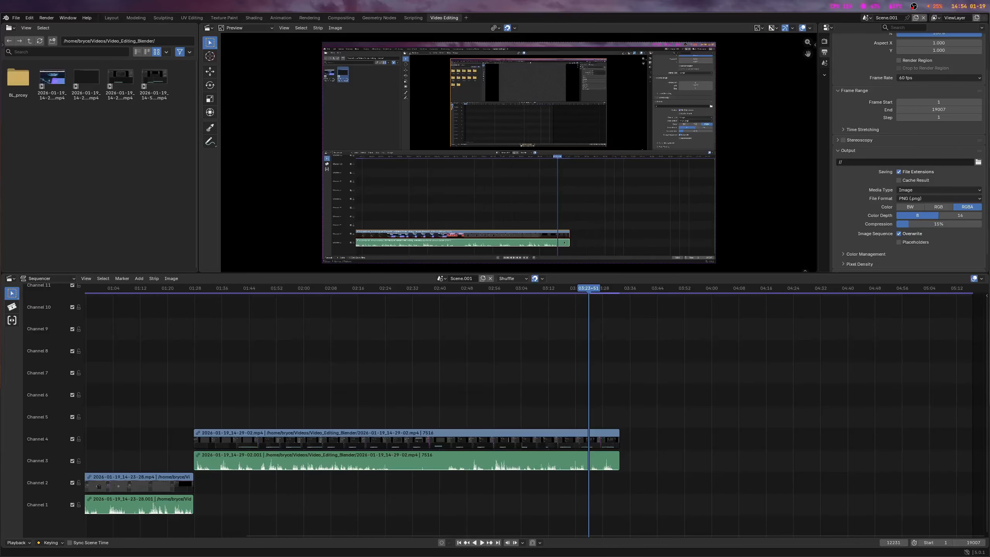
left_click_drag(155, 81, 648, 479)
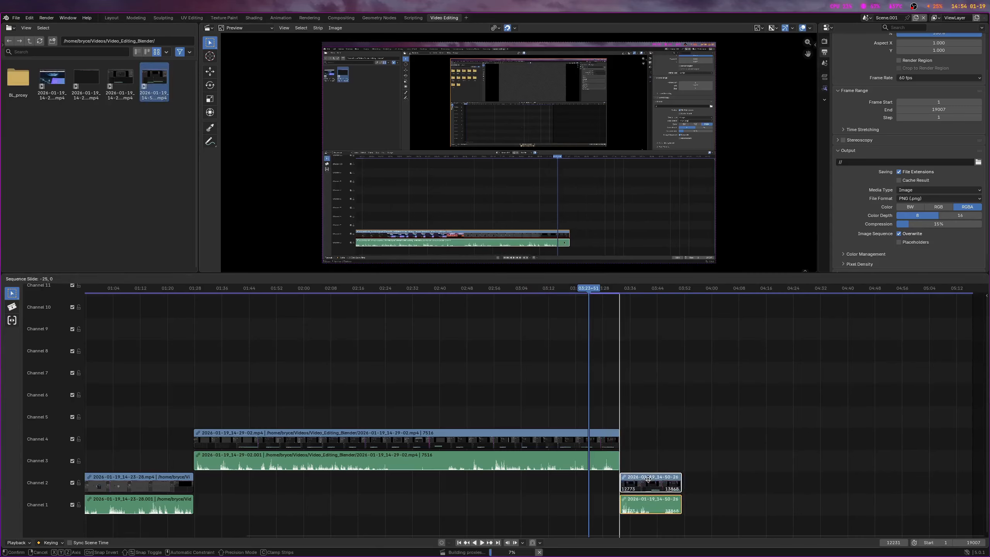
Step: Add a fade-out to the end of the 2026-01-19_14-29-02 video and audio strips and inspect it up close
left_click(607, 440)
right_click(607, 441)
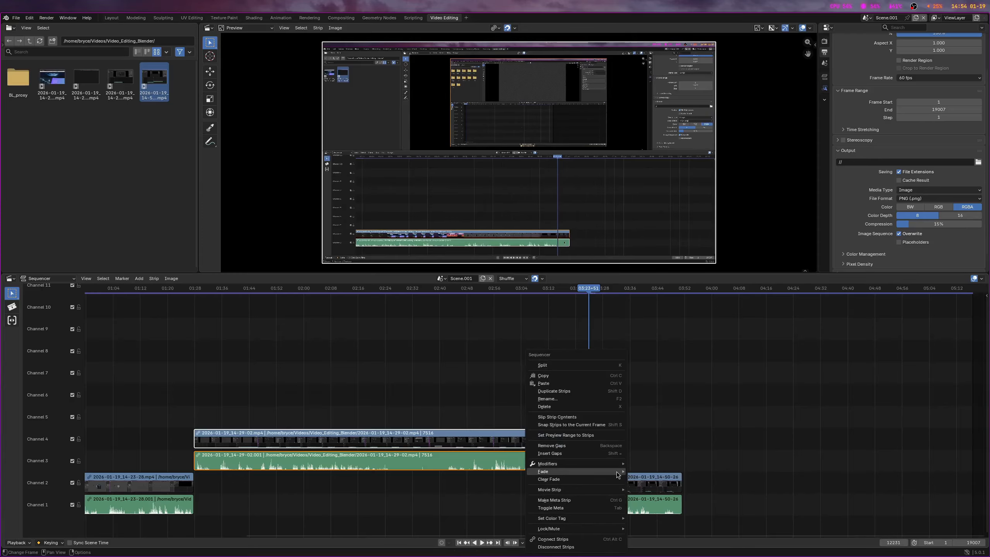
mouse_move(616, 473)
left_click(670, 488)
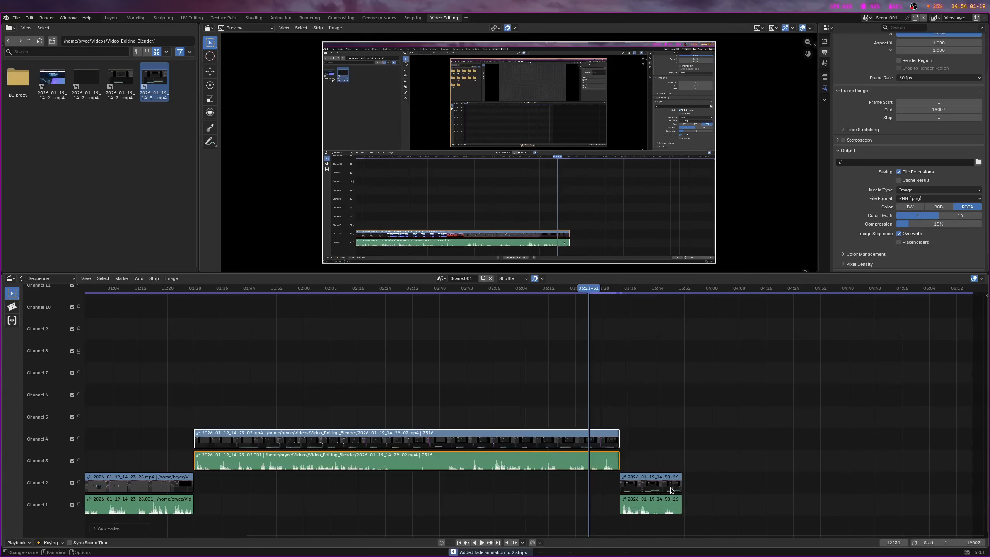
scroll(671, 487, "up", 3)
scroll(694, 484, "up", 9, "ctrl")
scroll(718, 478, "up", 20)
scroll(729, 466, "down", 5, "ctrl")
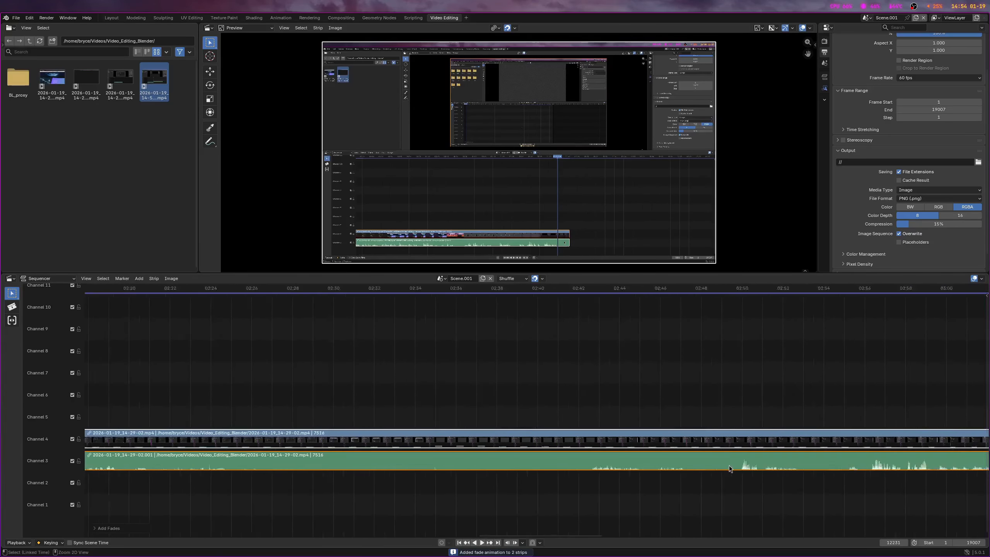
scroll(729, 464, "down", 15, "ctrl")
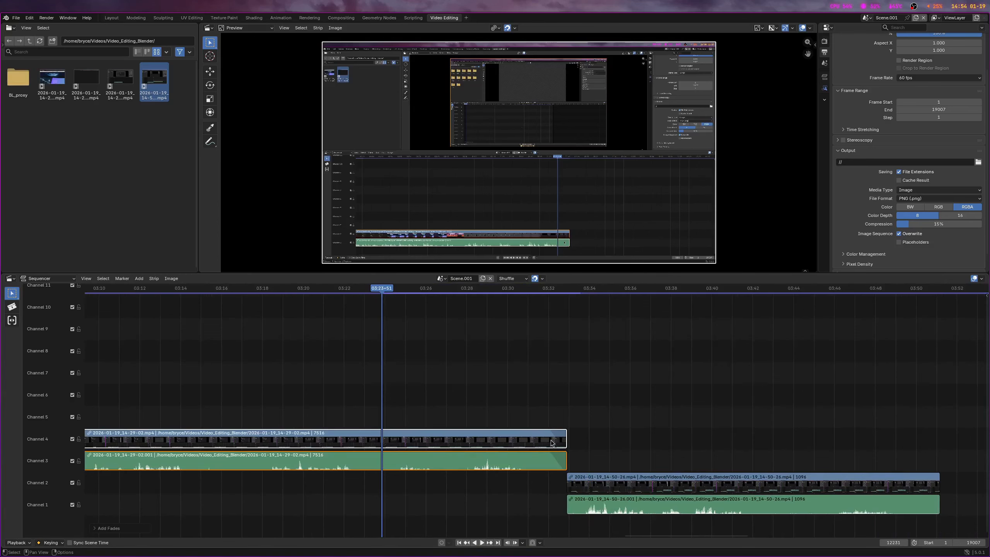
Step: Move the 2026-01-19_14-50-26 strips earlier to start at about 03:32, overlapping the previous clip's fade-out, and scrub through the transition
left_click(536, 517)
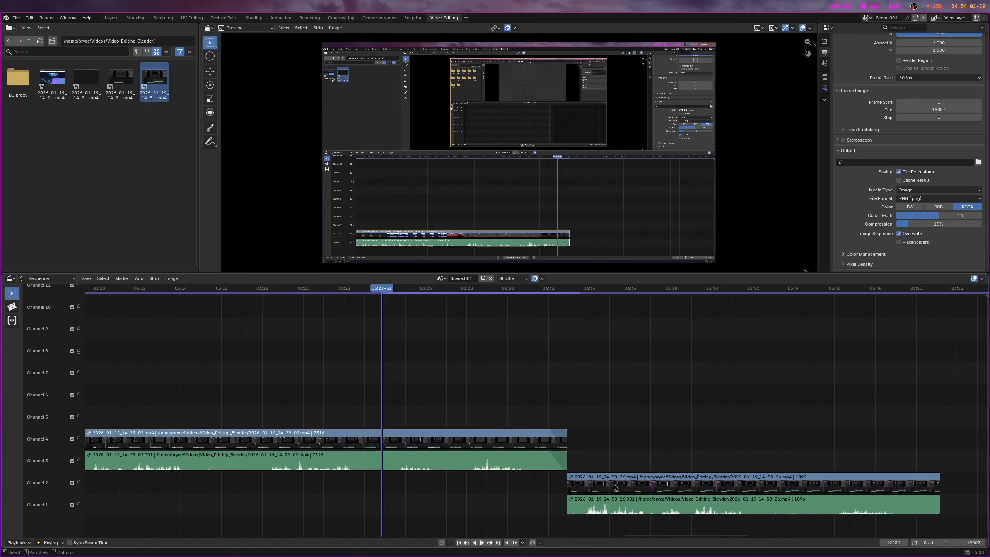
left_click_drag(623, 488, 600, 484)
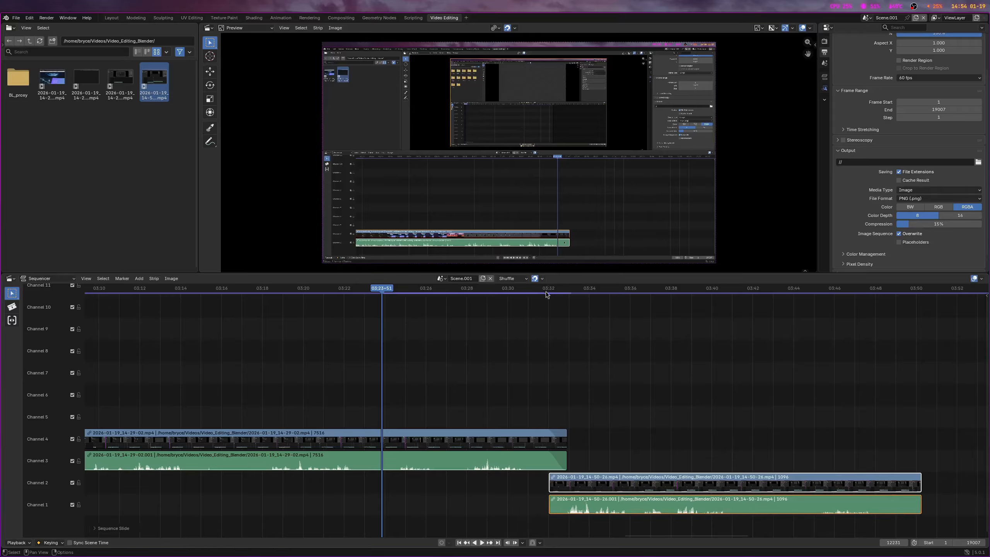
left_click_drag(542, 289, 574, 293)
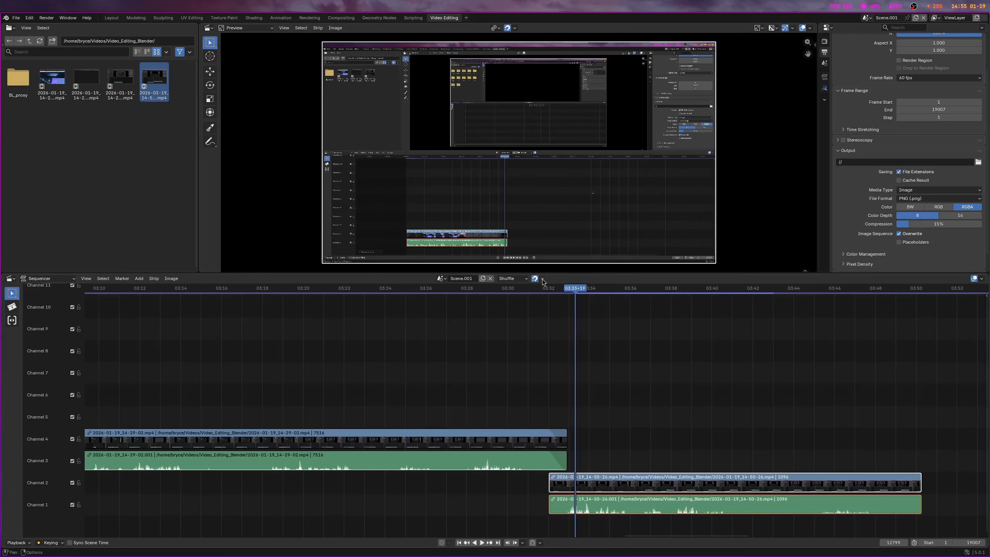
mouse_move(563, 289)
left_mouse_down()
mouse_move(553, 290)
mouse_move(567, 290)
left_mouse_up()
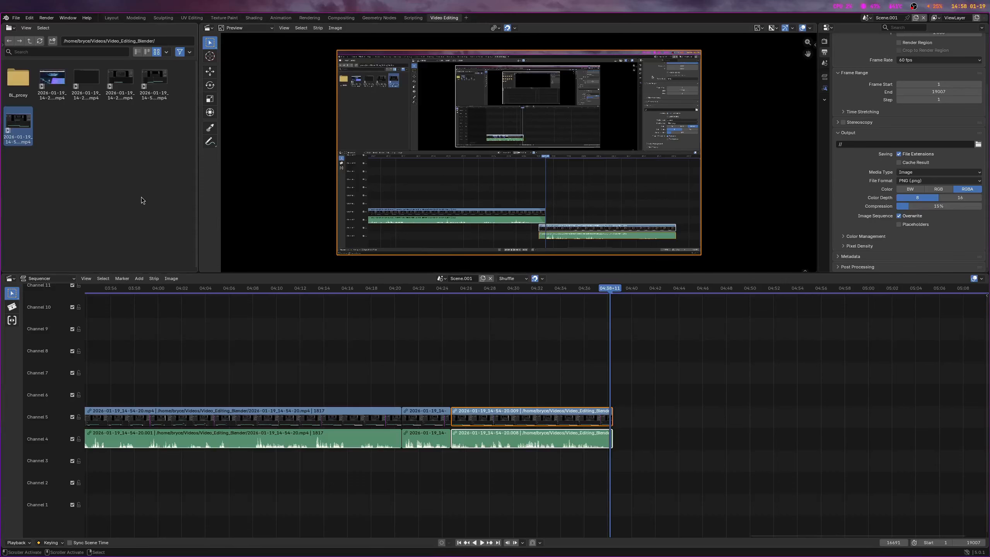
Step: Create a new folder named Render inside the Video_Editing_Blender folder
right_click(54, 150)
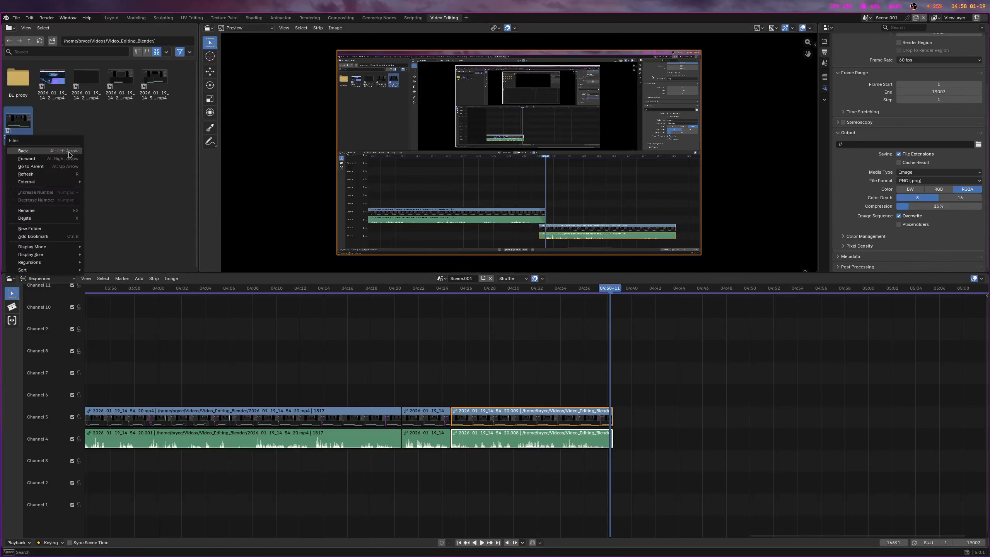
left_click(61, 229)
type("Render")
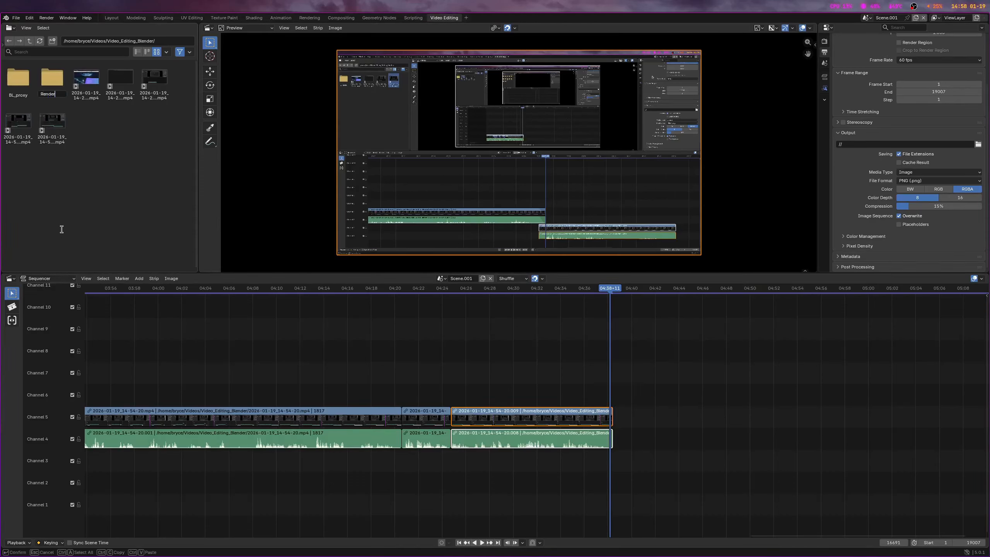
key("Return")
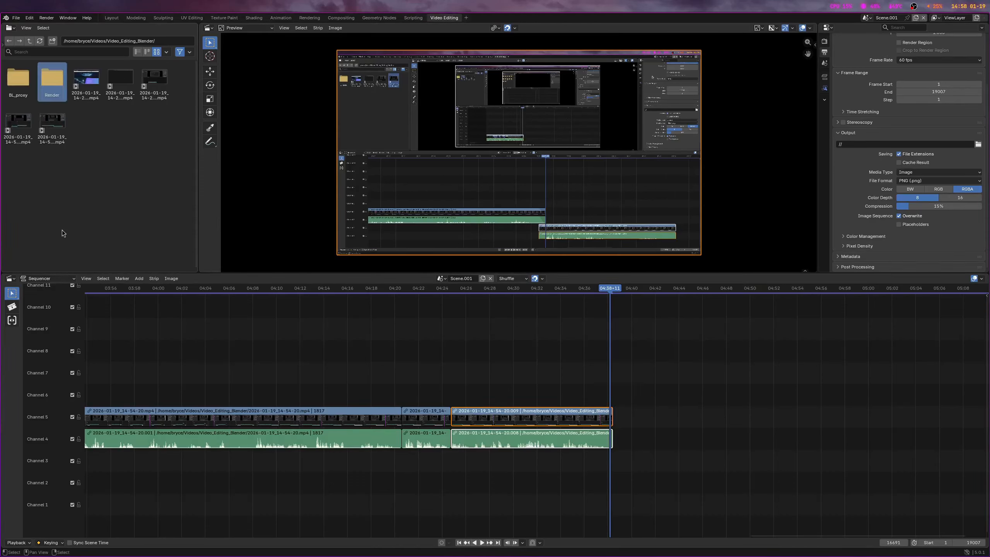
Step: Set the output path to the Render folder inside Videos/Video_Editing_Blender with the file name edit
left_click(978, 144)
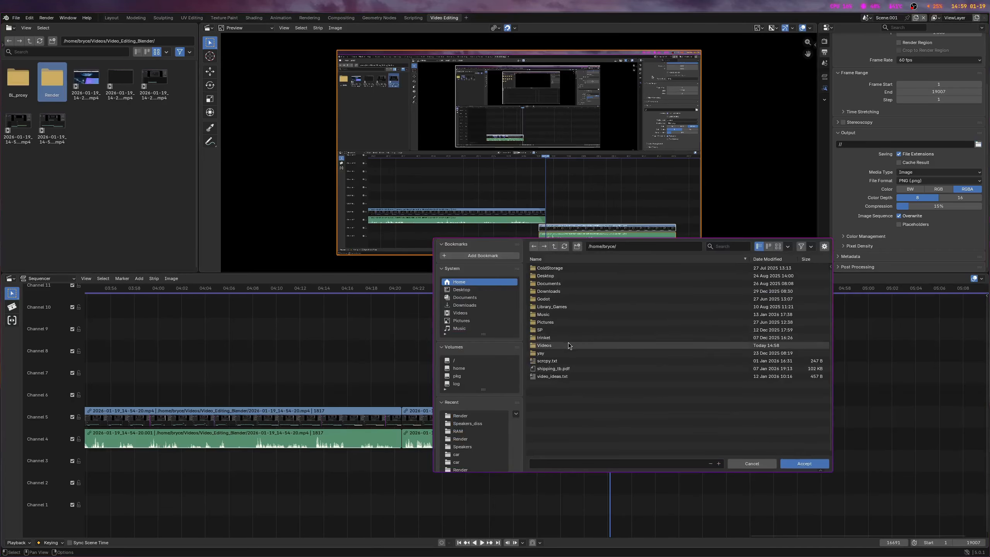
left_click(577, 345)
double_click(583, 322)
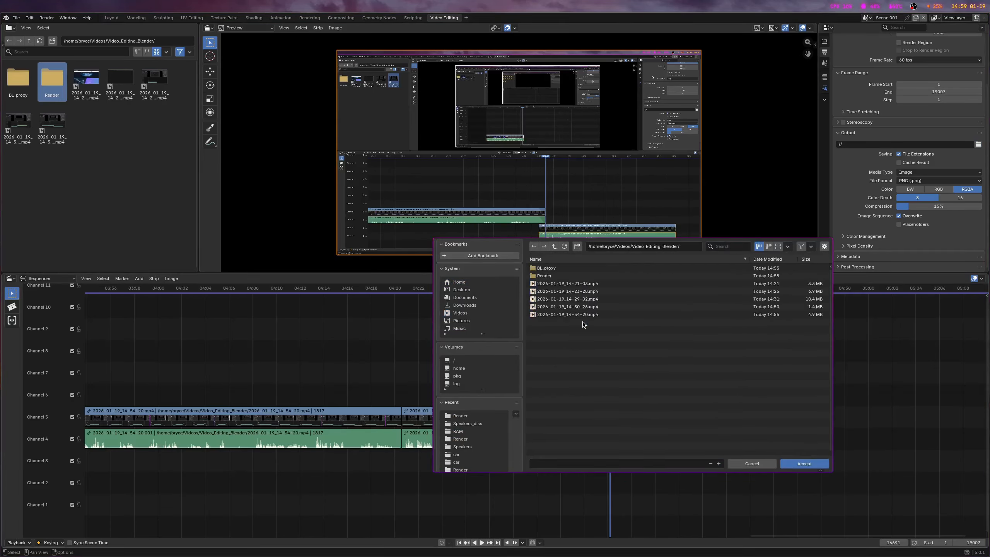
double_click(574, 275)
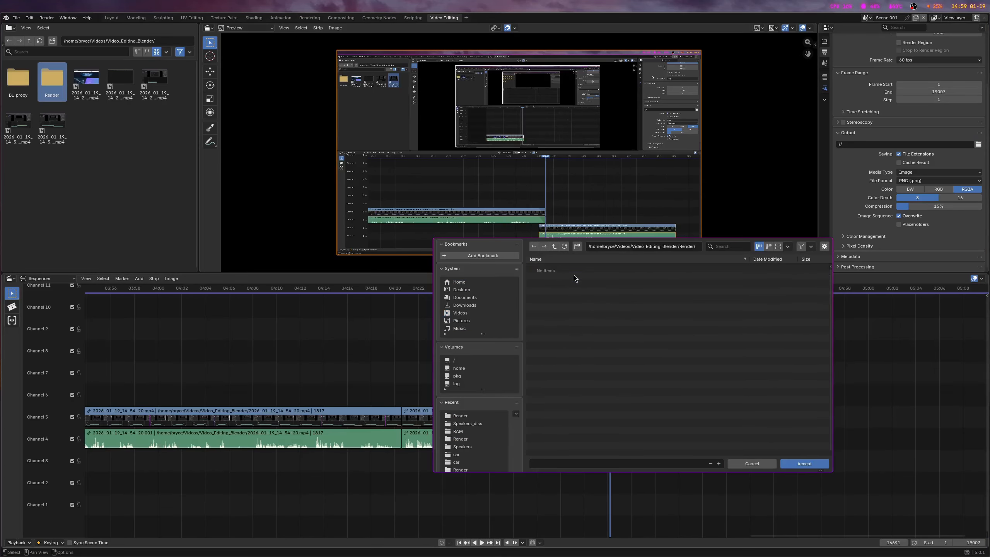
left_click(798, 464)
left_click(956, 144)
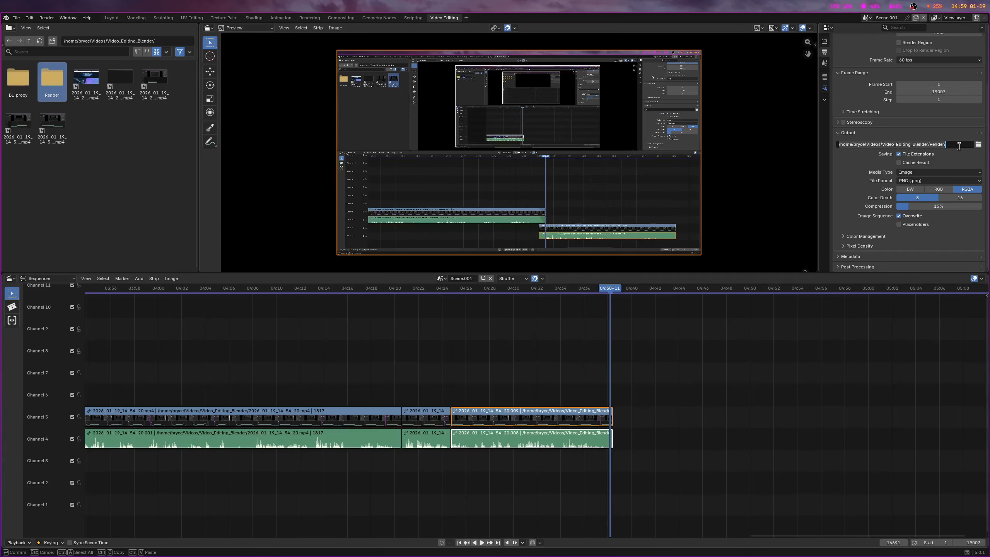
left_click(956, 143)
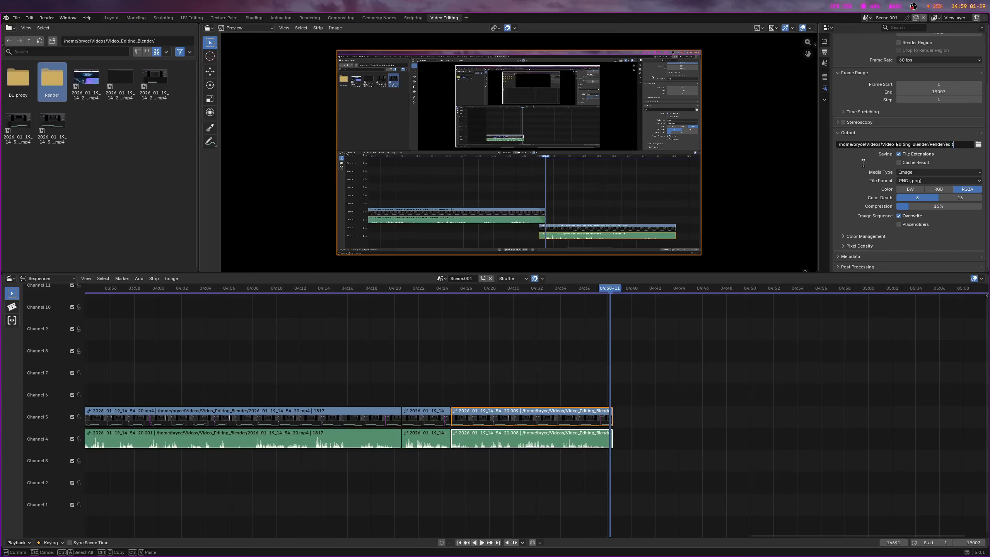
type("edit")
key("Return")
Step: Set the output media type to Video and the encoding container to MPEG-4
left_click(934, 172)
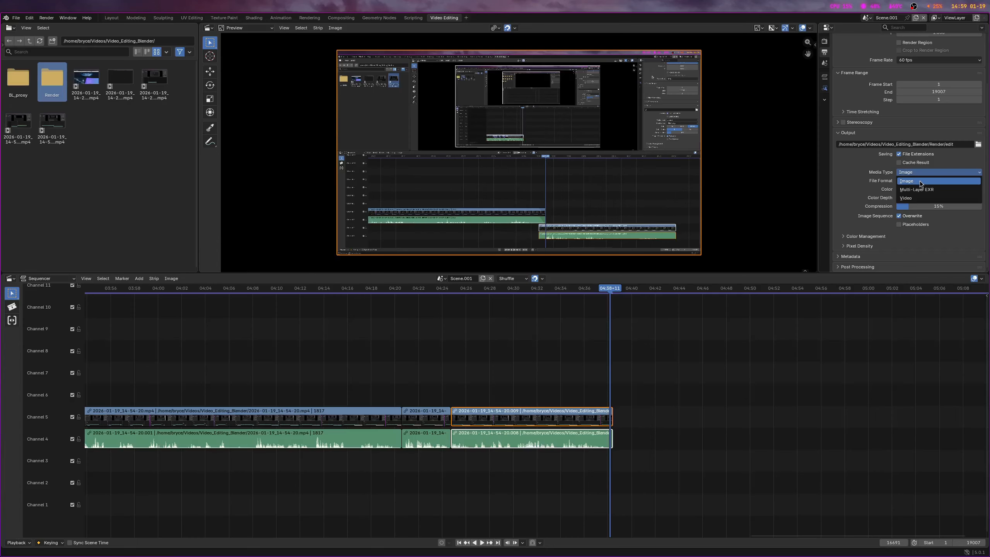
left_click(918, 198)
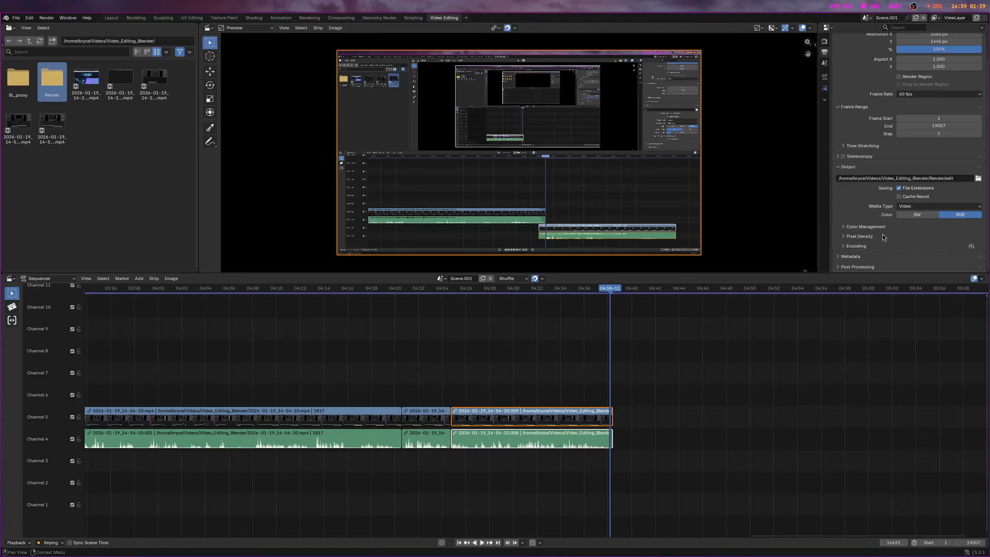
left_click(870, 245)
scroll(858, 234, "down", 3)
scroll(864, 220, "down", 5)
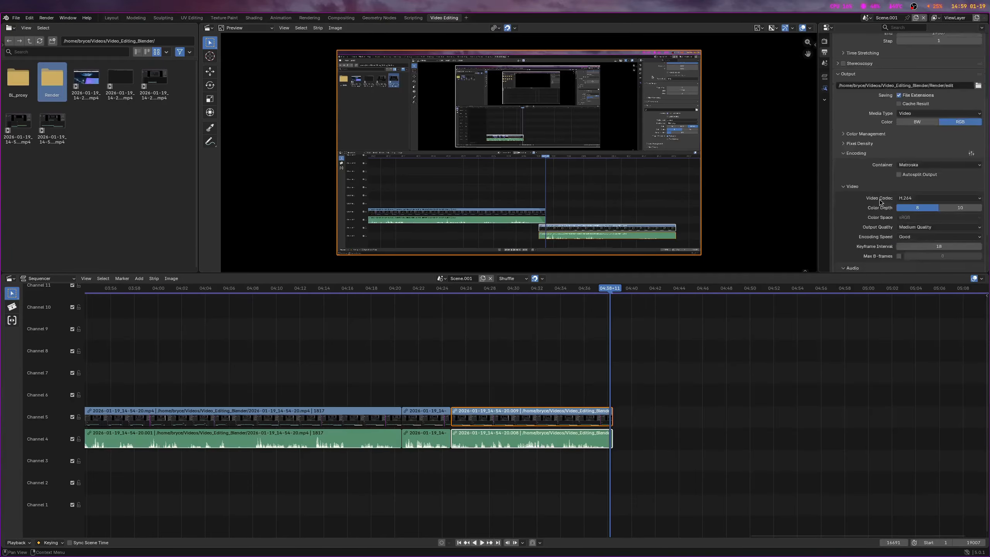
left_click(933, 134)
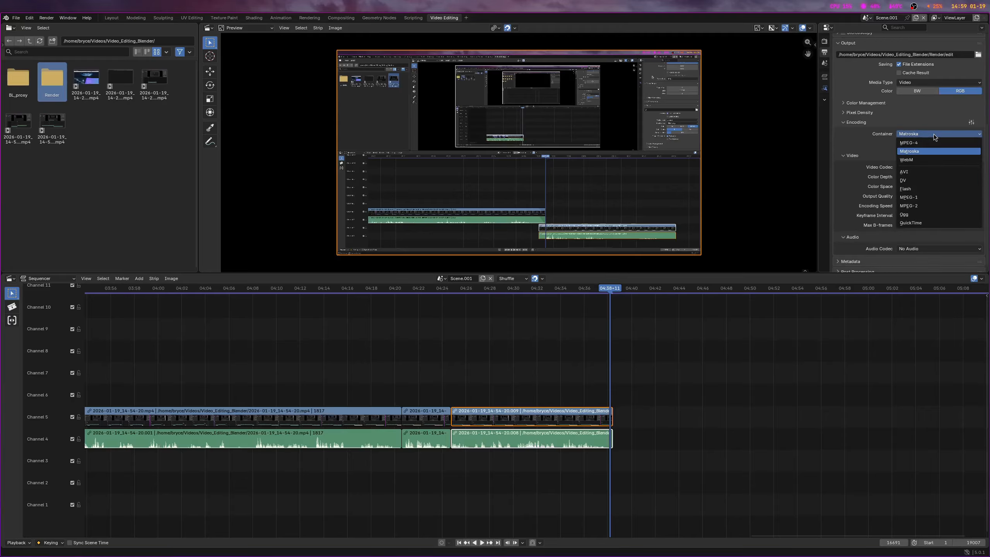
left_click(927, 143)
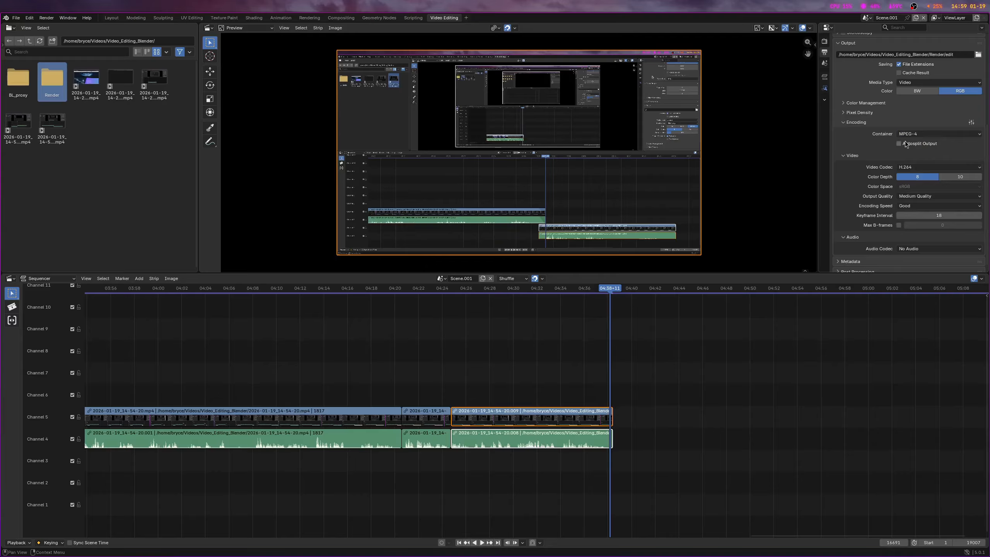
Step: Keep H.264 as the video codec and set the output quality to High Quality
left_click(921, 168)
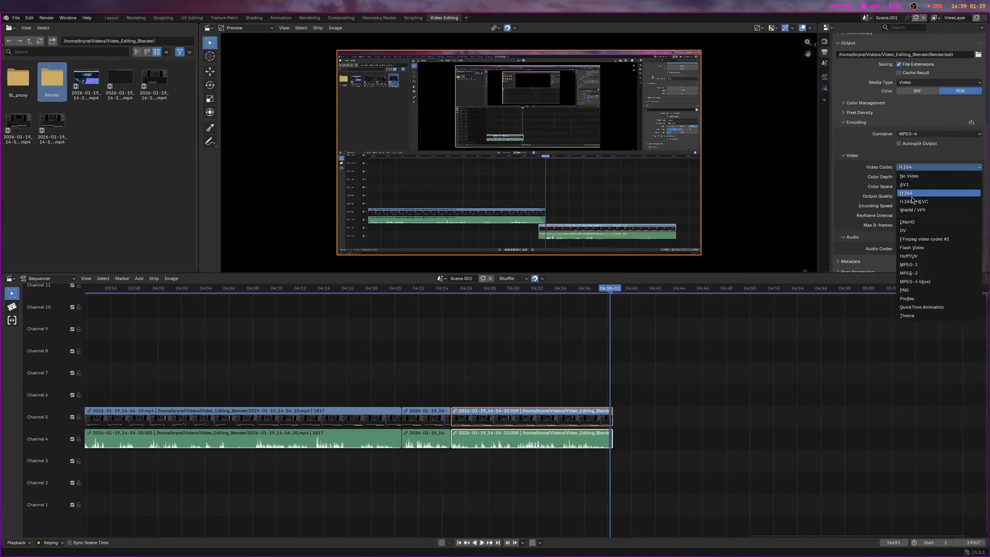
left_click(916, 167)
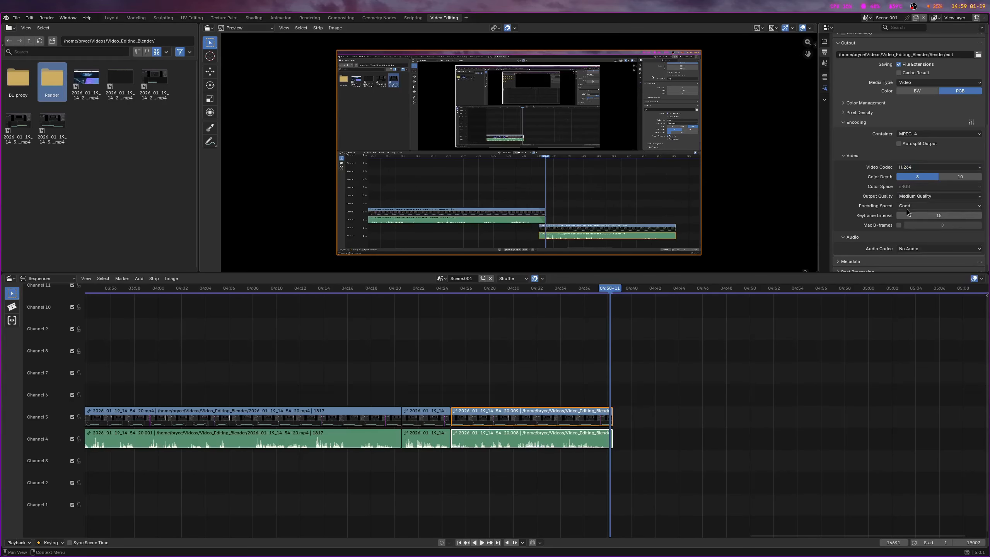
left_click(931, 196)
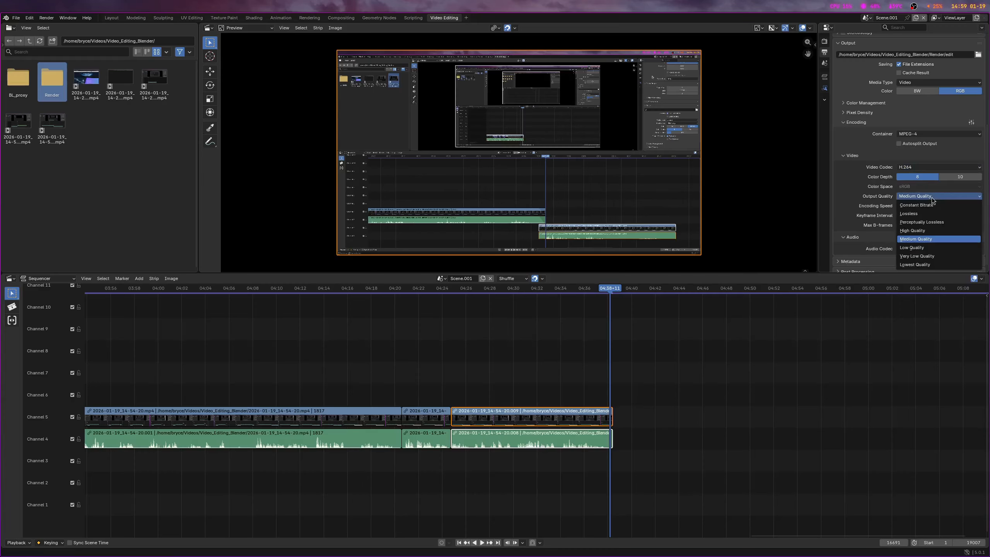
left_click(931, 232)
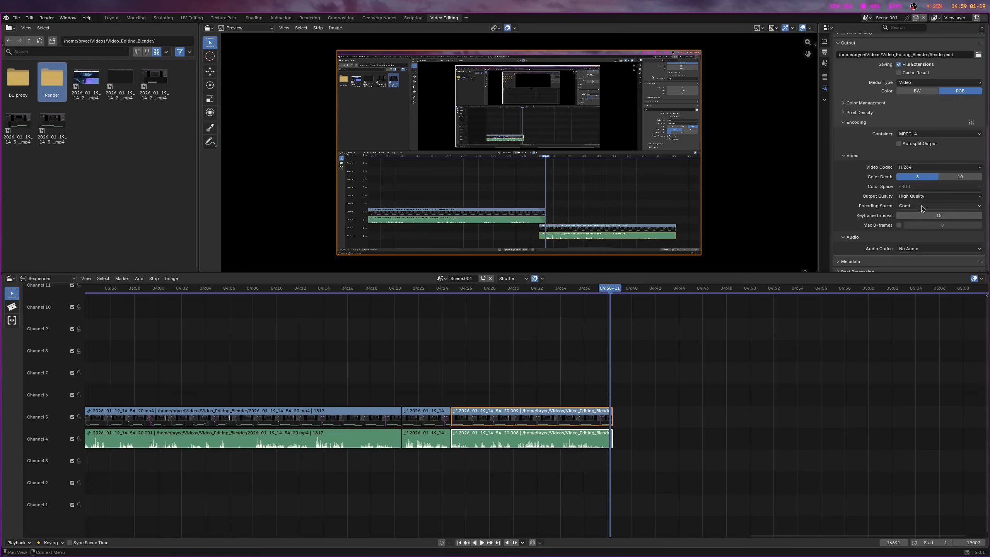
Step: Set the output audio codec to AAC and keep the audio channels at Stereo
scroll(889, 230, "down", 1)
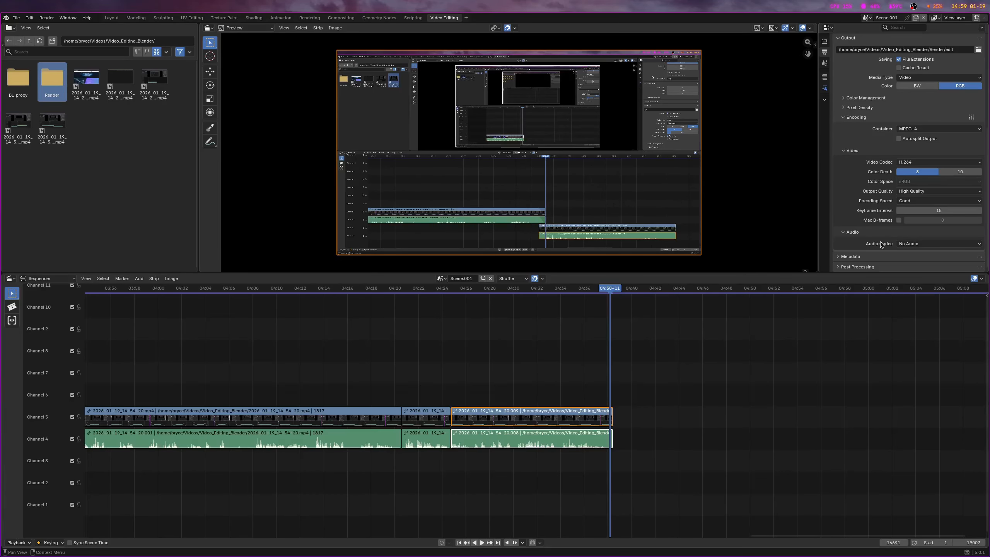
left_click(923, 243)
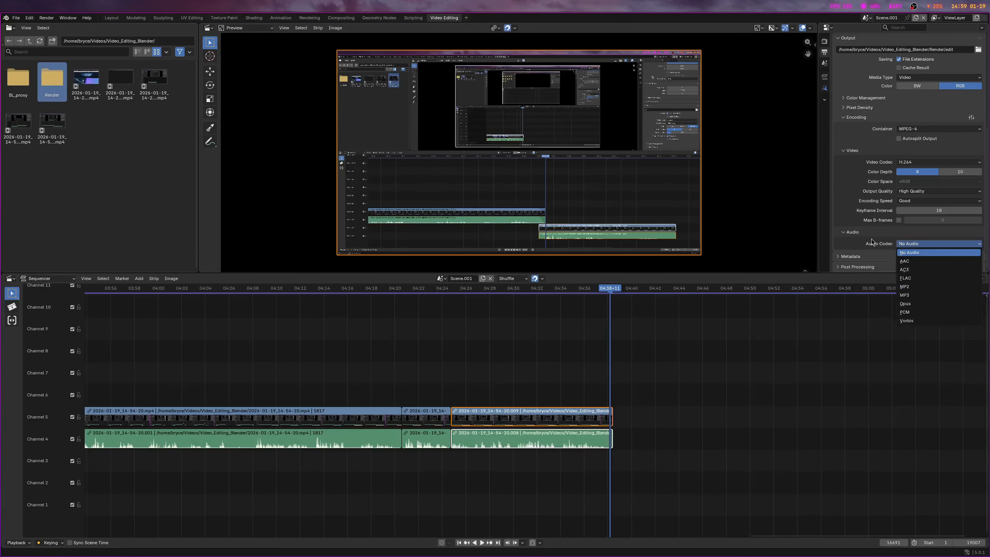
left_click(917, 260)
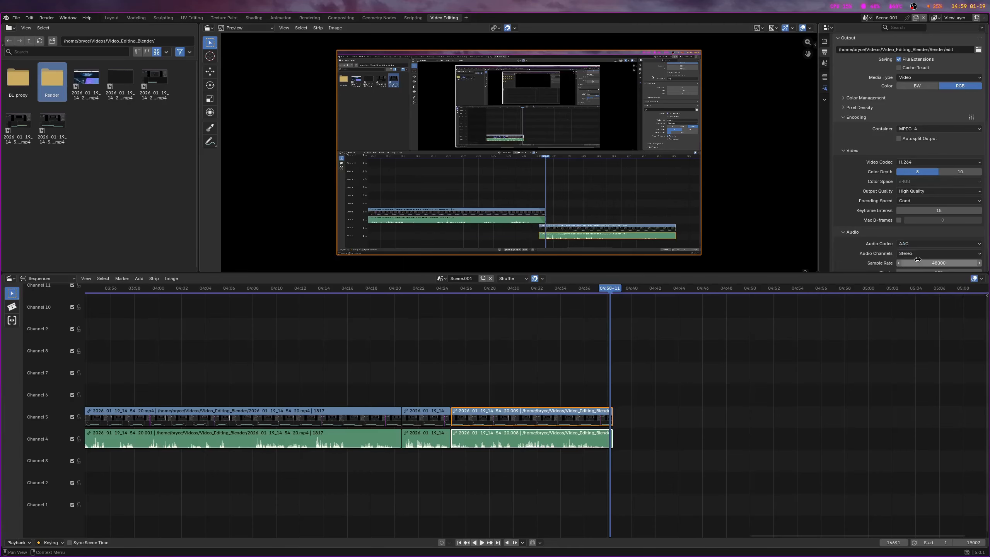
scroll(874, 257, "down", 1)
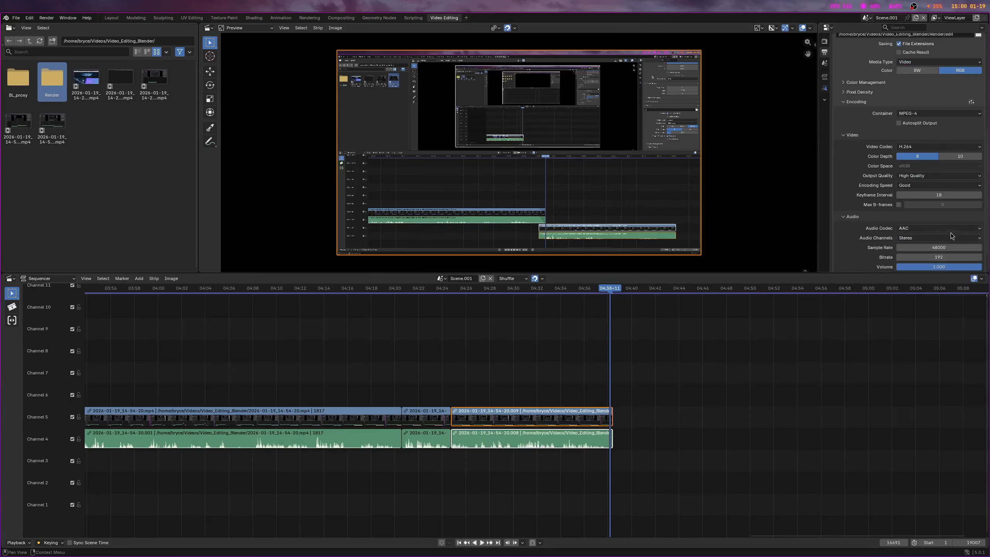
left_click(932, 237)
left_click(932, 236)
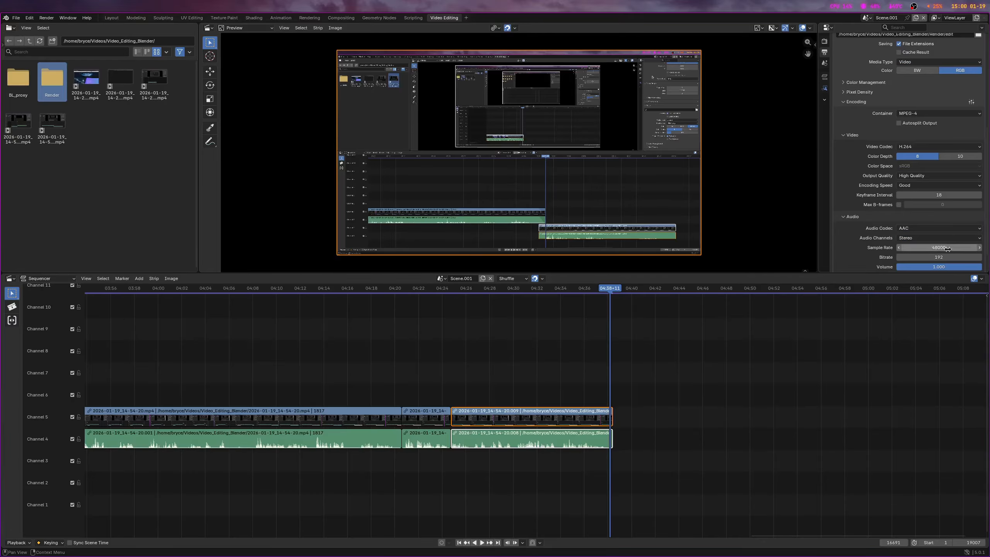
Step: Set the audio bitrate of the video output to 320
scroll(899, 234, "down", 2)
left_click(971, 234)
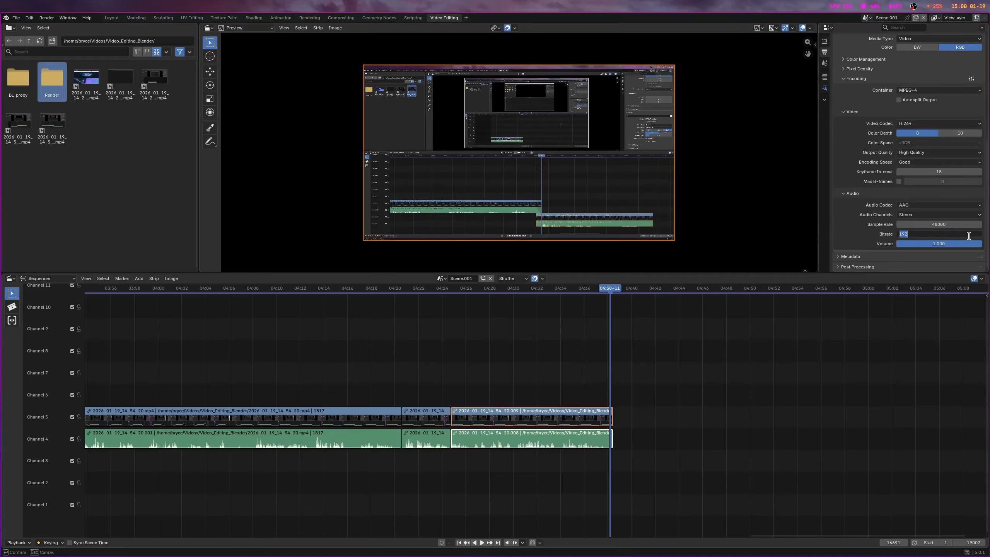
type("320")
key("Return")
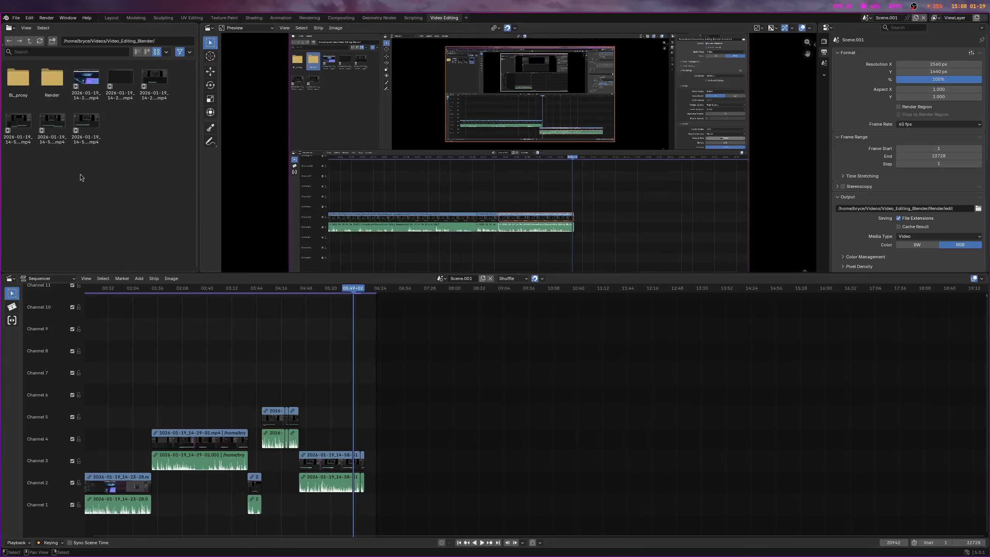
Step: Open the Render folder inside Video_Editing_Blender to check the rendered video file
double_click(55, 82)
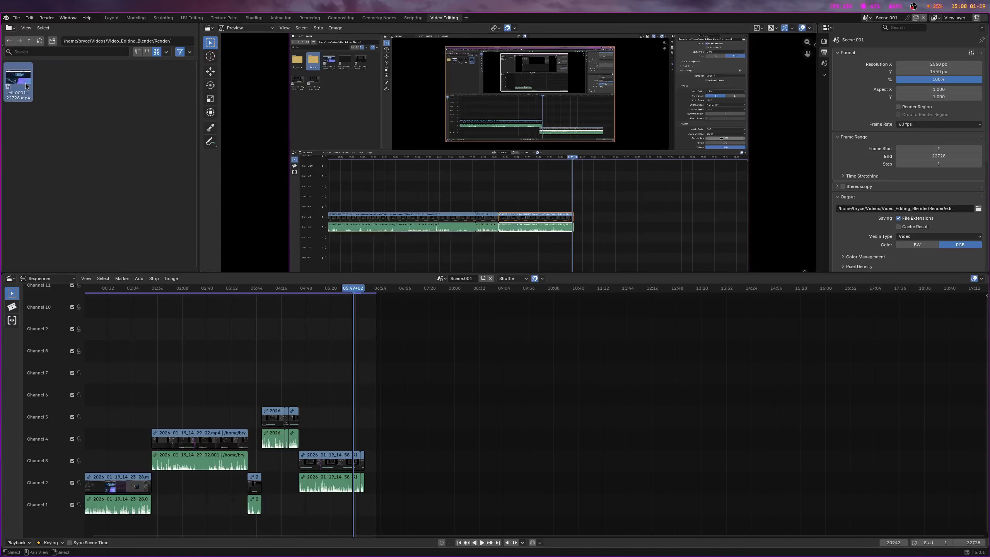